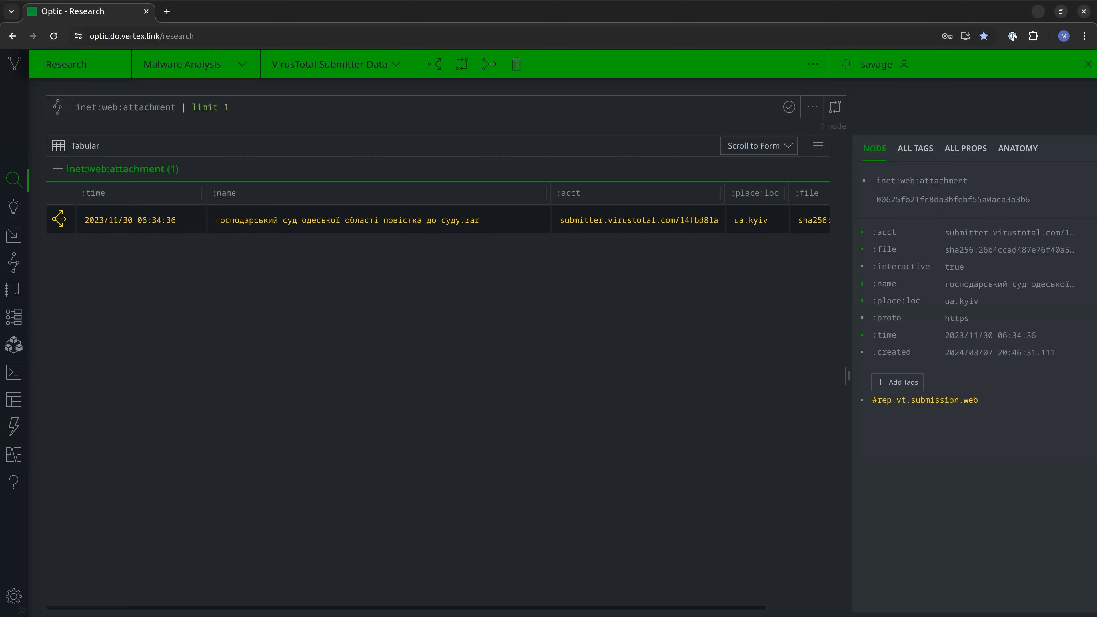
- Open Spotlight and view the introduction of the Earth Lusca report on the Taiwan election lure
{"action": "left_click", "coordinate": [15, 208]}
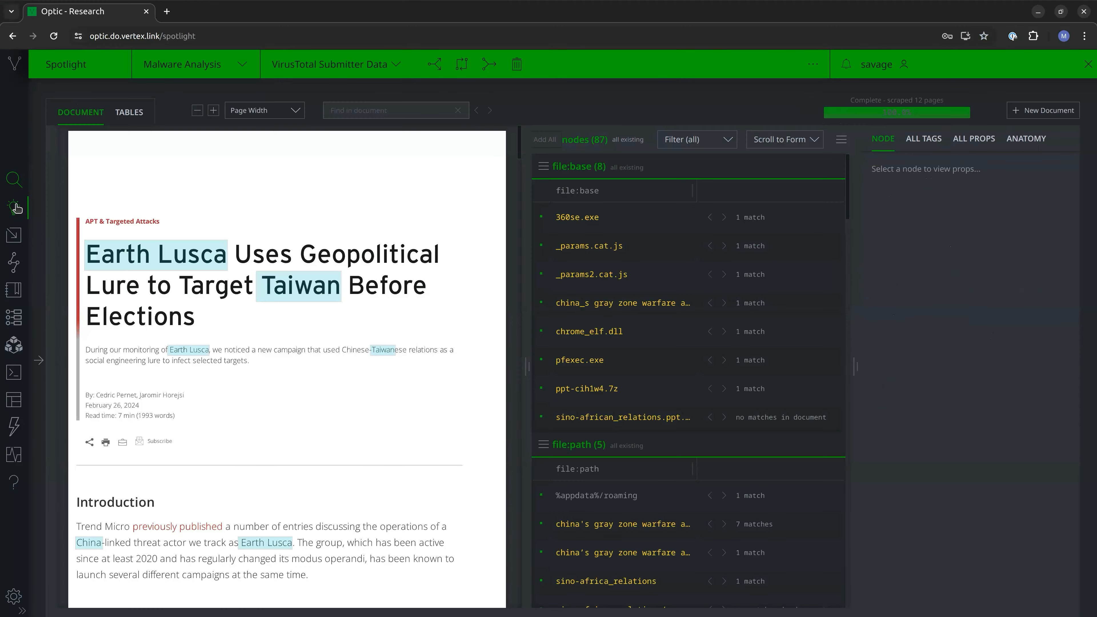
{"action": "scroll", "coordinate": [354, 415], "scroll_direction": "down", "scroll_amount": 1}
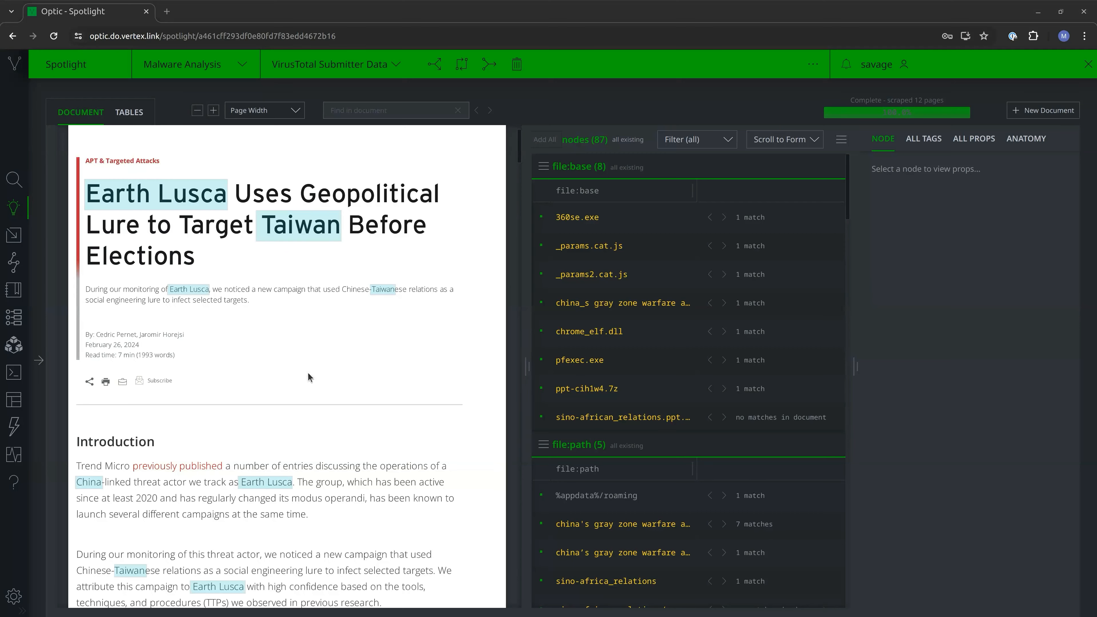
- Return to the Research tool and run the earlier query pol:election:name="2024 taiwanese general election"
{"action": "left_click", "coordinate": [15, 179]}
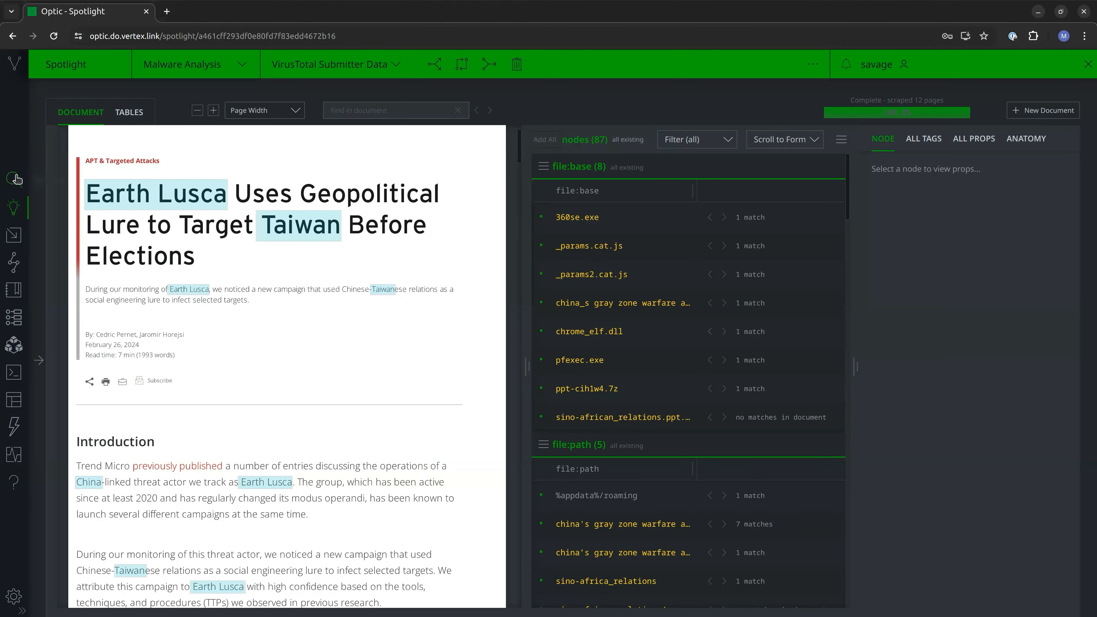
{"action": "key", "text": "Up"}
{"action": "key", "text": "Up"}
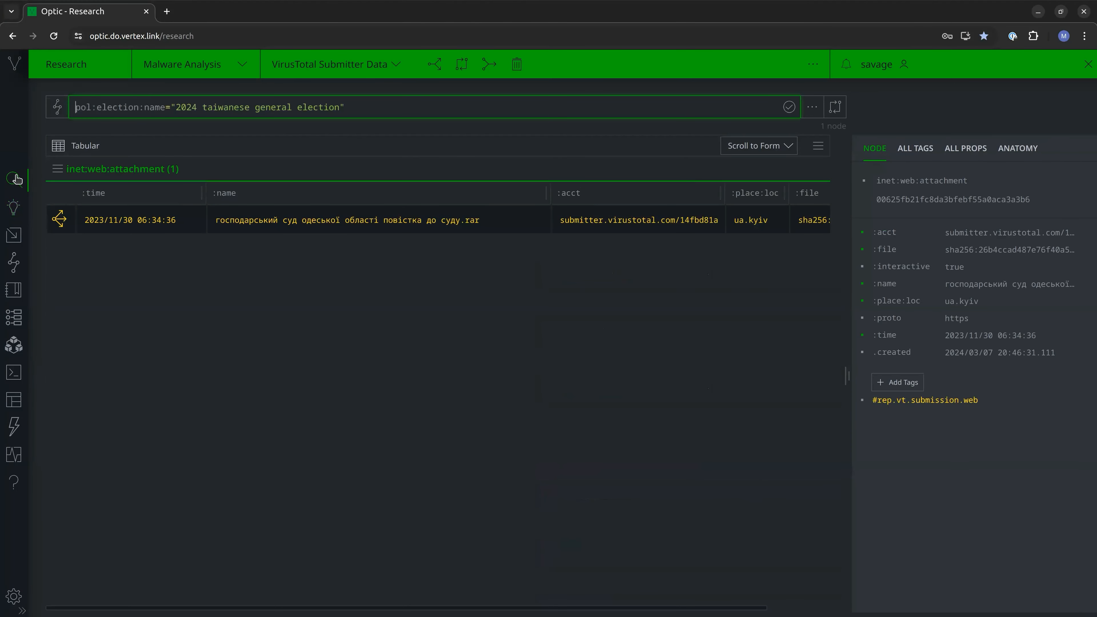
{"action": "key", "text": "Return"}
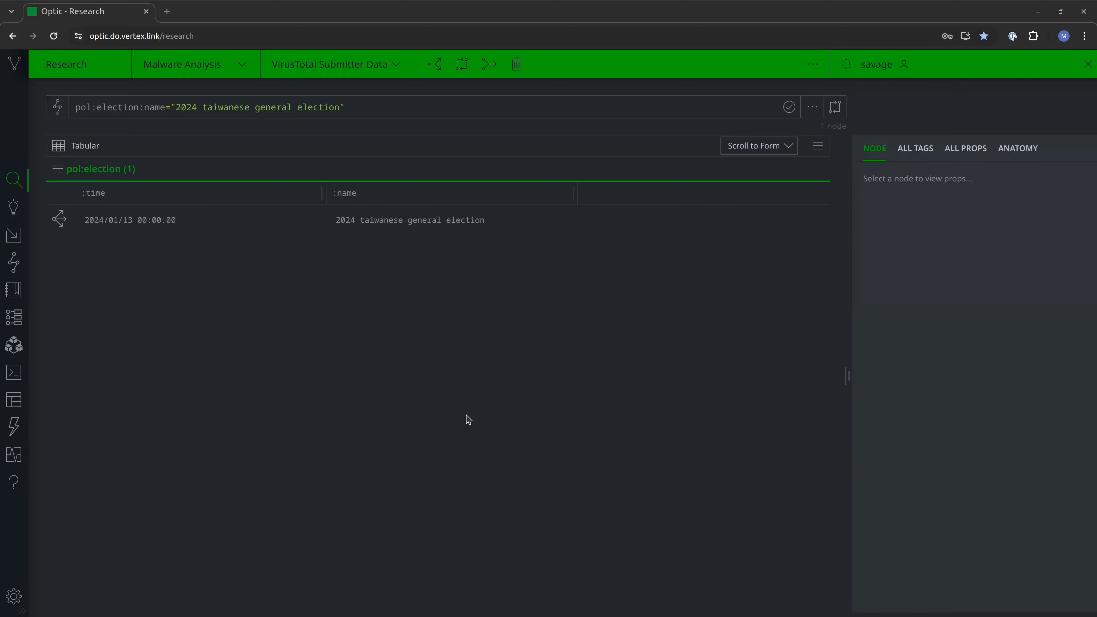
- Replace the query with file:bytes=fb6b0ff2da14b6447b21f0fc4ae73724667c8f6d296d707f18a28633b4ef9ed0 and run it
{"action": "left_click", "coordinate": [448, 108]}
{"action": "key", "text": "ctrl+a"}
{"action": "key", "text": "BackSpace"}
{"action": "type", "text": "file:bytes=fb6b0ff2da14b6447b21f0fc4ae73724667c8f6d296d707f18a28633b4ef9ed0"}
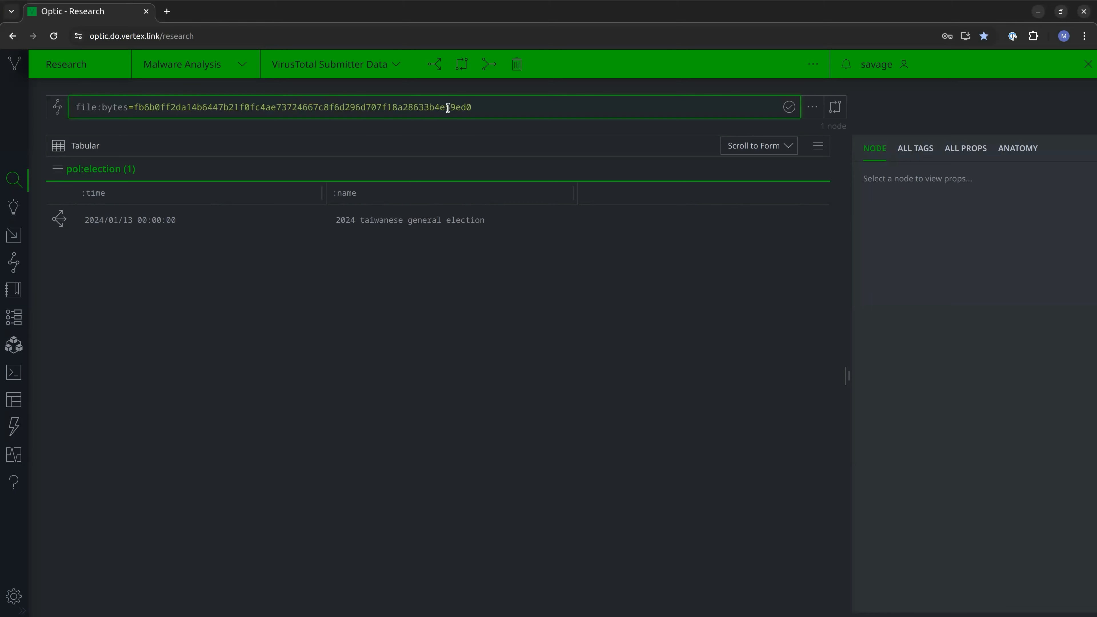
{"action": "key", "text": "Return"}
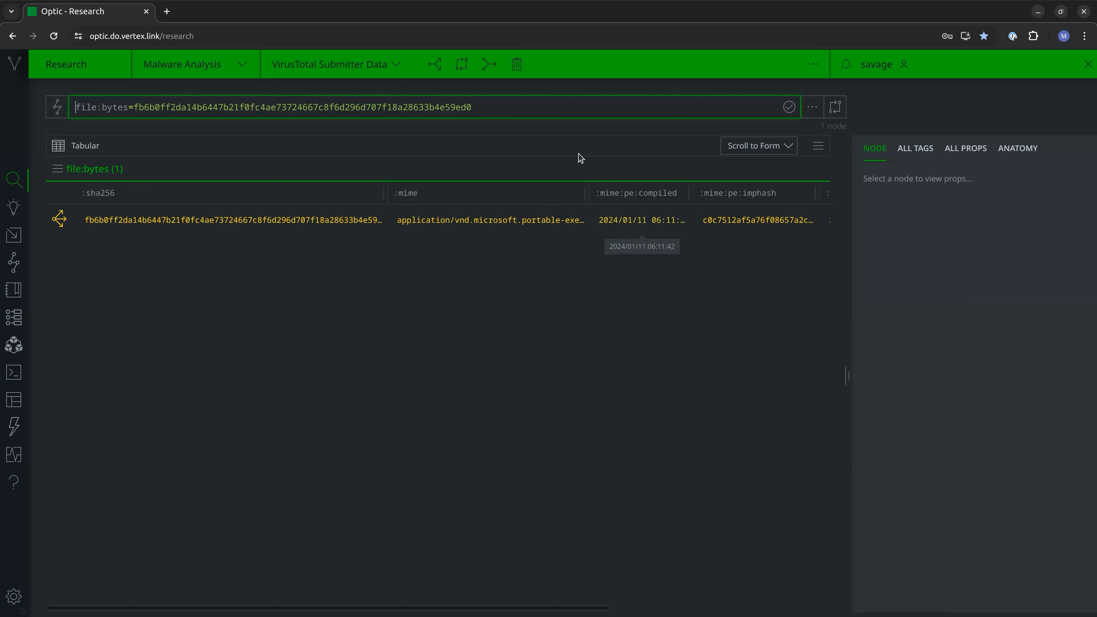
- Extend the file query with a pivot to inet:web:attachment, run it, and sort the submissions by time in ascending order
{"action": "left_click", "coordinate": [553, 107]}
{"action": "type", "text": "-> "}
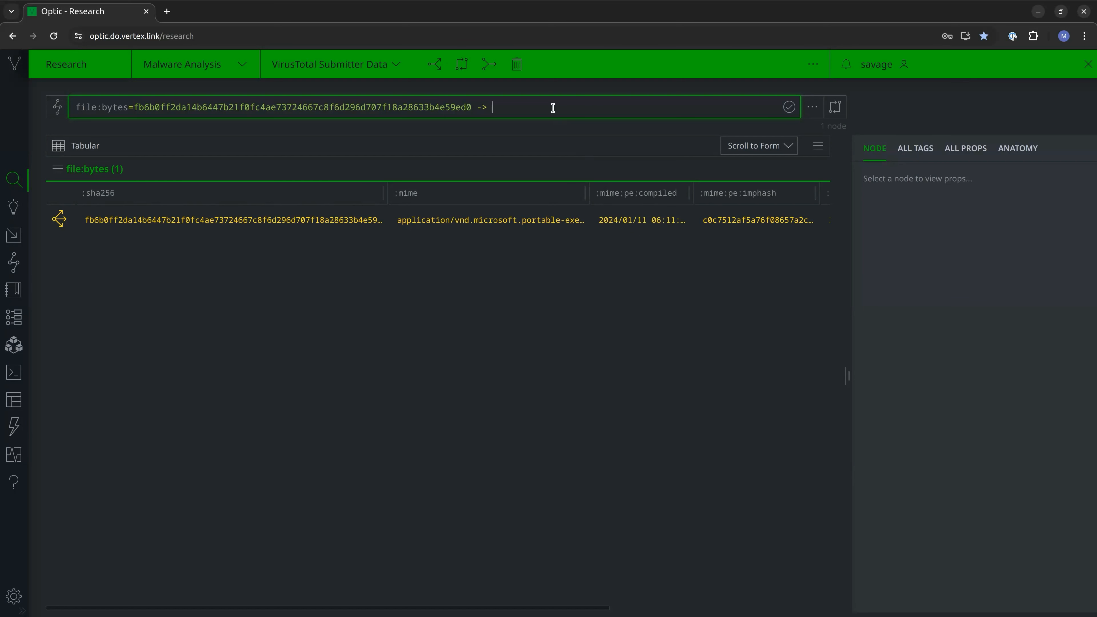
{"action": "type", "text": "ine"}
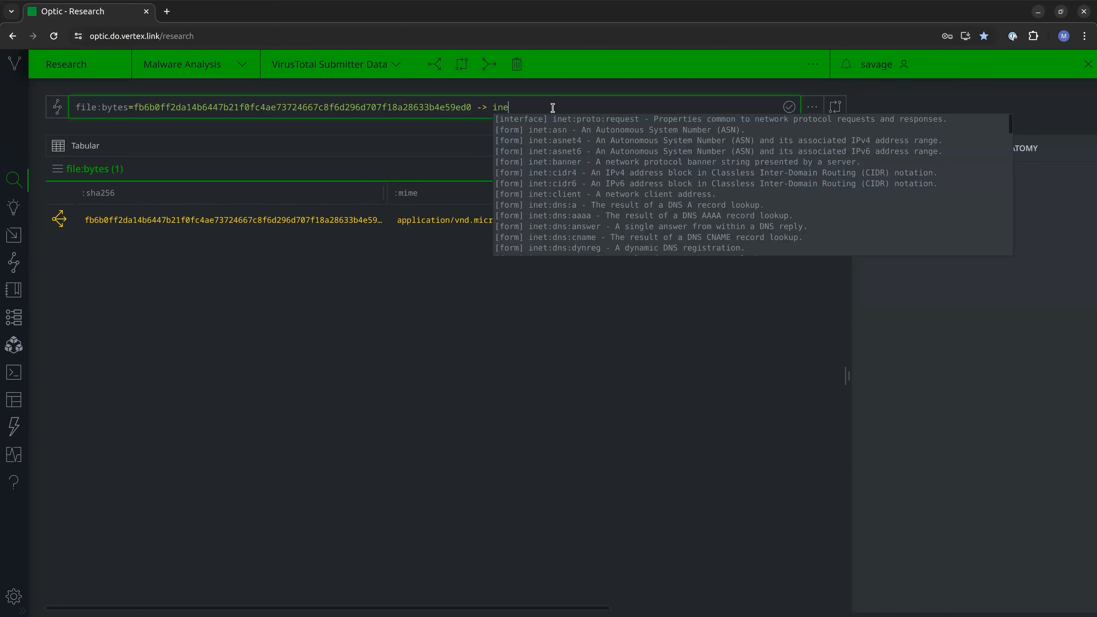
{"action": "type", "text": "t:web:at"}
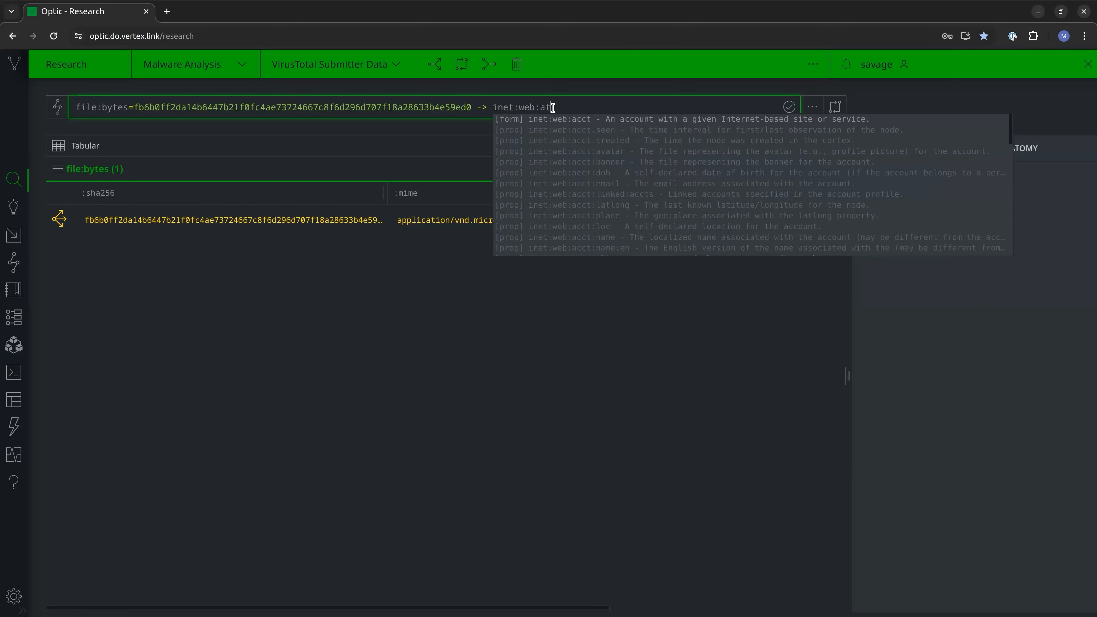
{"action": "key", "text": "Tab"}
{"action": "key", "text": "Return"}
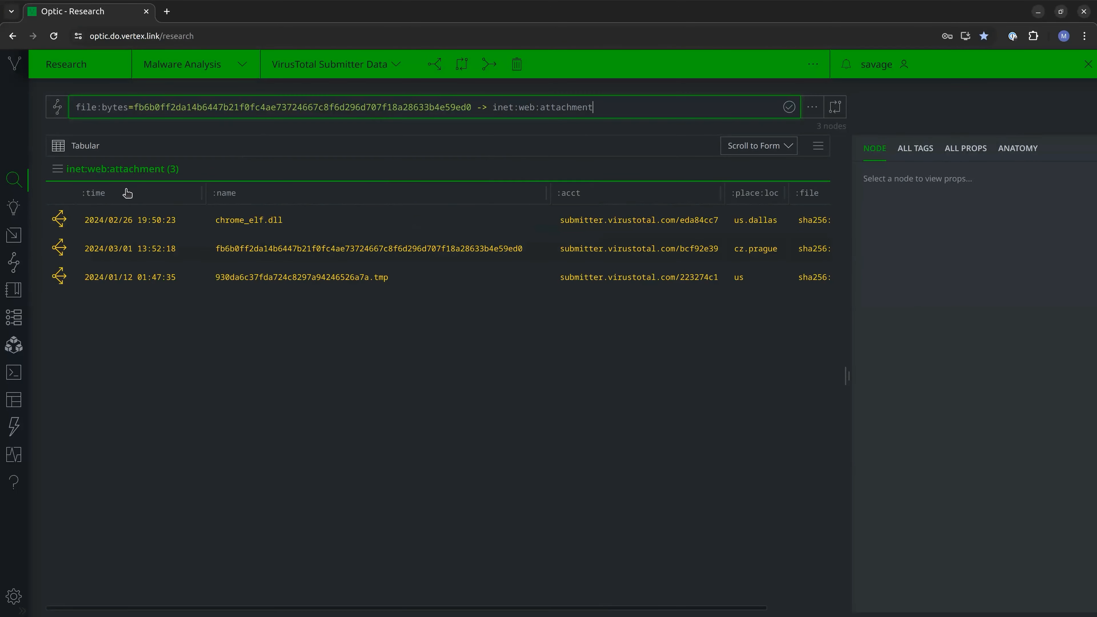
{"action": "left_click", "coordinate": [101, 196]}
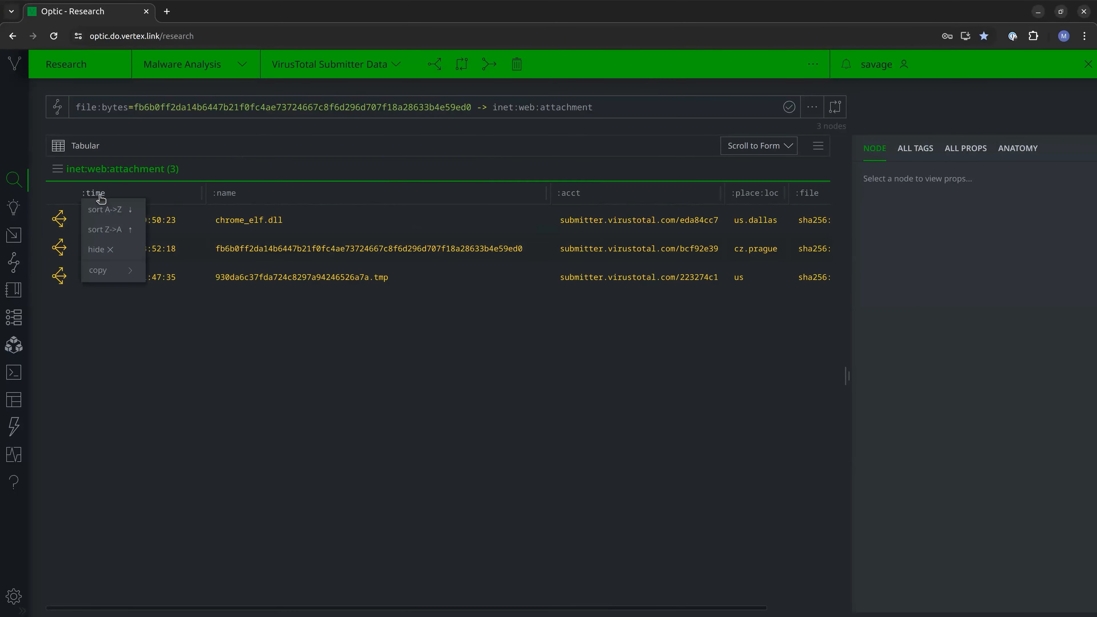
{"action": "left_click", "coordinate": [123, 209]}
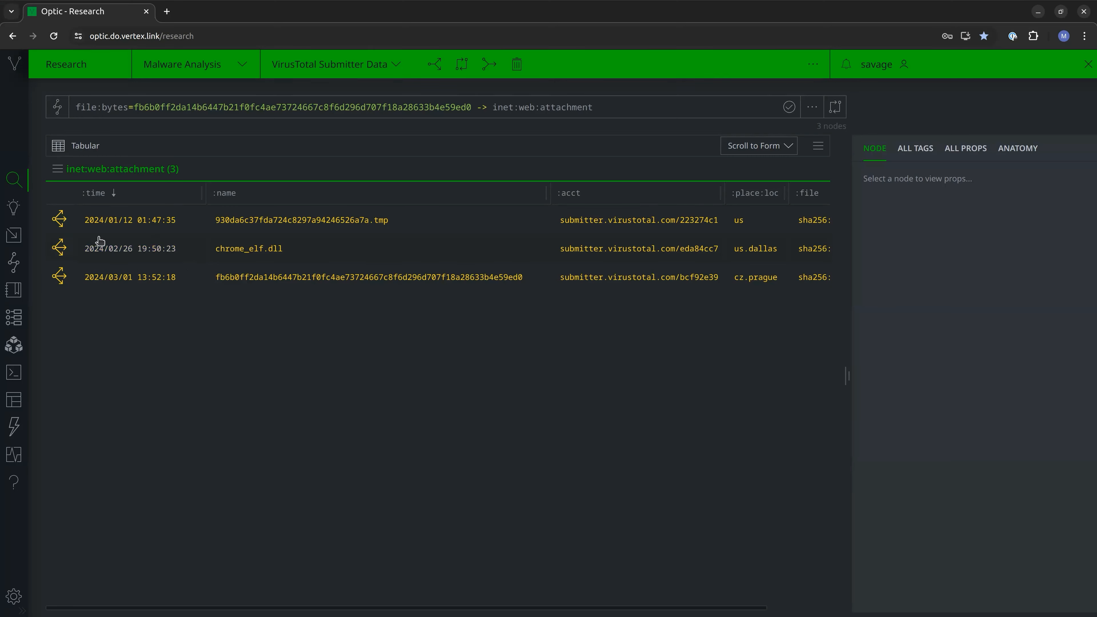
- Select the earliest submission of the file and examine its account, location, file hash and submission tag
{"action": "left_click", "coordinate": [196, 221]}
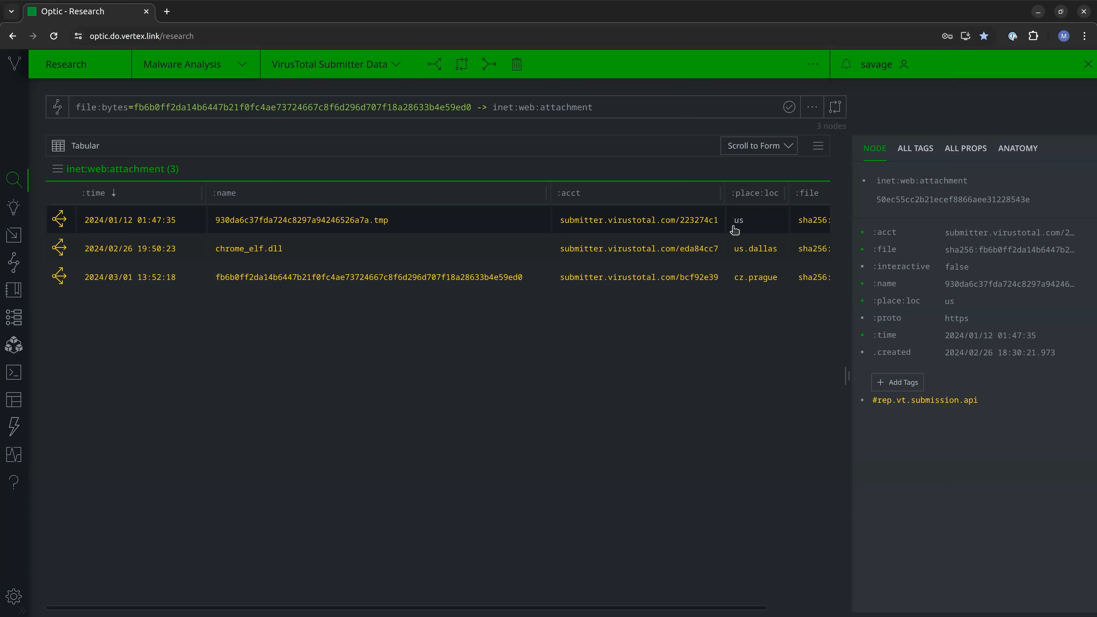
{"action": "scroll", "coordinate": [734, 230], "scroll_direction": "right", "scroll_amount": 3}
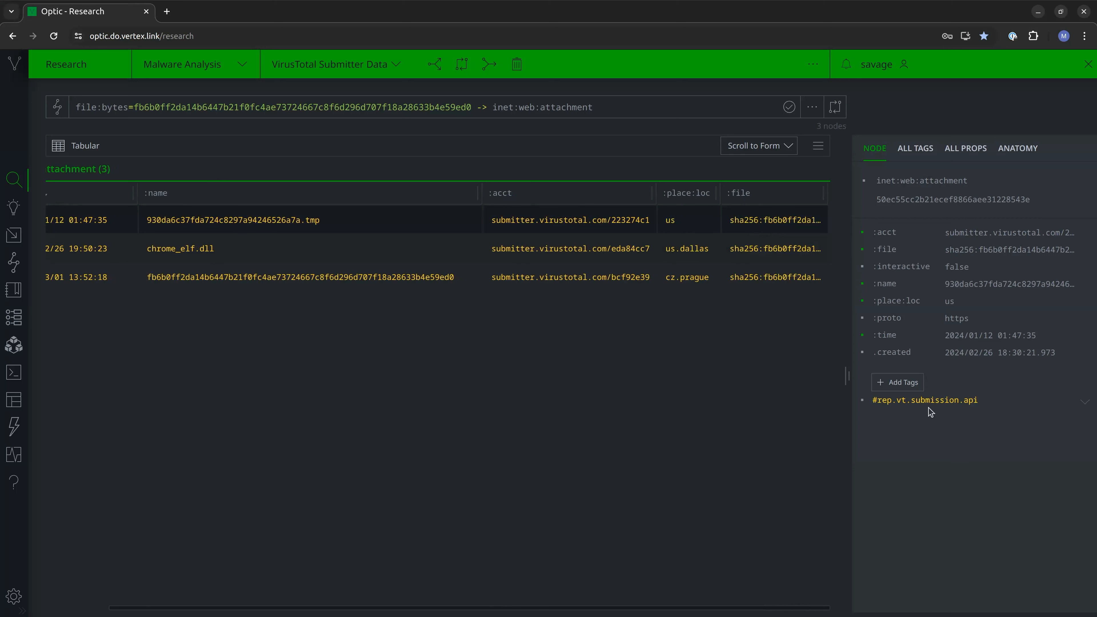
{"action": "mouse_move", "coordinate": [940, 406]}
{"action": "scroll", "coordinate": [720, 351], "scroll_direction": "left", "scroll_amount": 3}
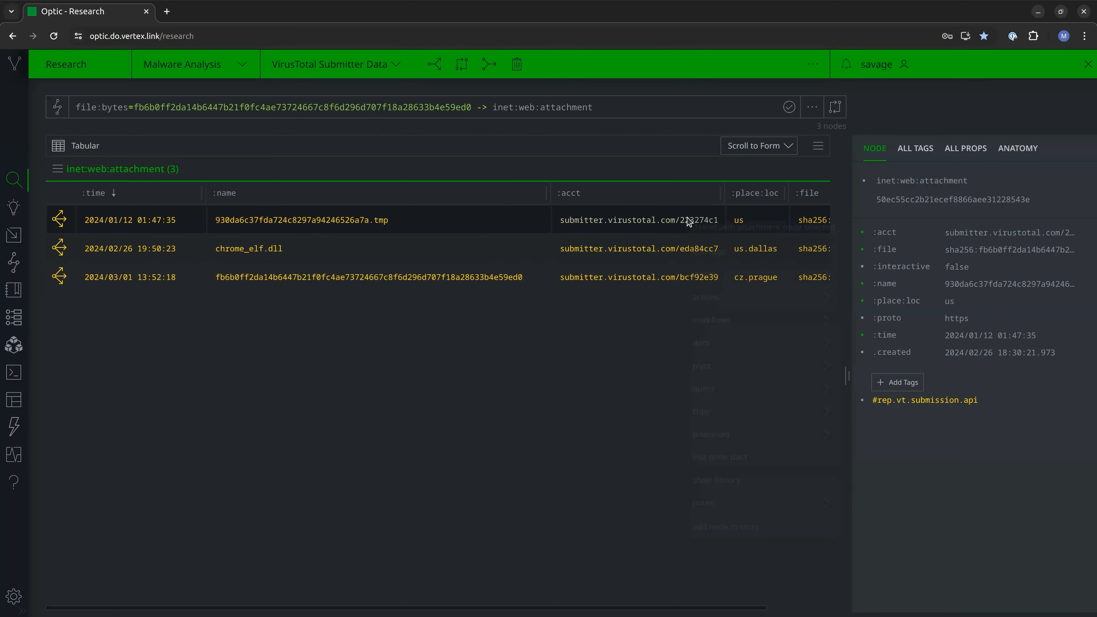
- Pivot from the earliest submission's :acct to inet:web:attachment:acct and sort the resulting submissions by time, ascending
{"action": "right_click", "coordinate": [689, 221]}
{"action": "mouse_move", "coordinate": [751, 402]}
{"action": "mouse_move", "coordinate": [831, 366]}
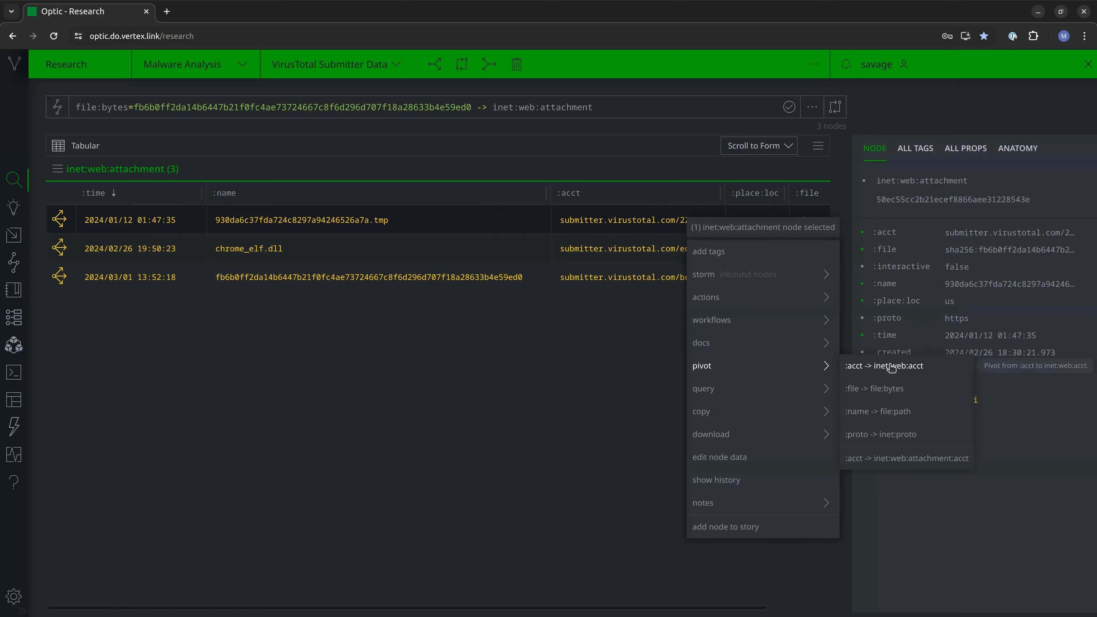
{"action": "left_click", "coordinate": [903, 460]}
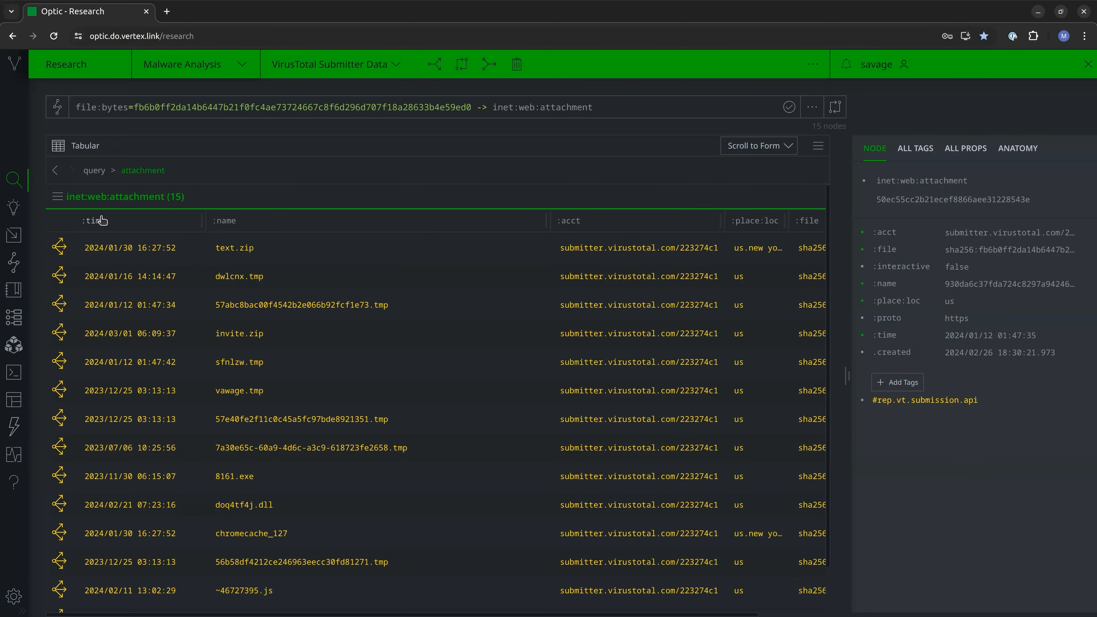
{"action": "left_click", "coordinate": [101, 220]}
{"action": "left_click", "coordinate": [118, 241]}
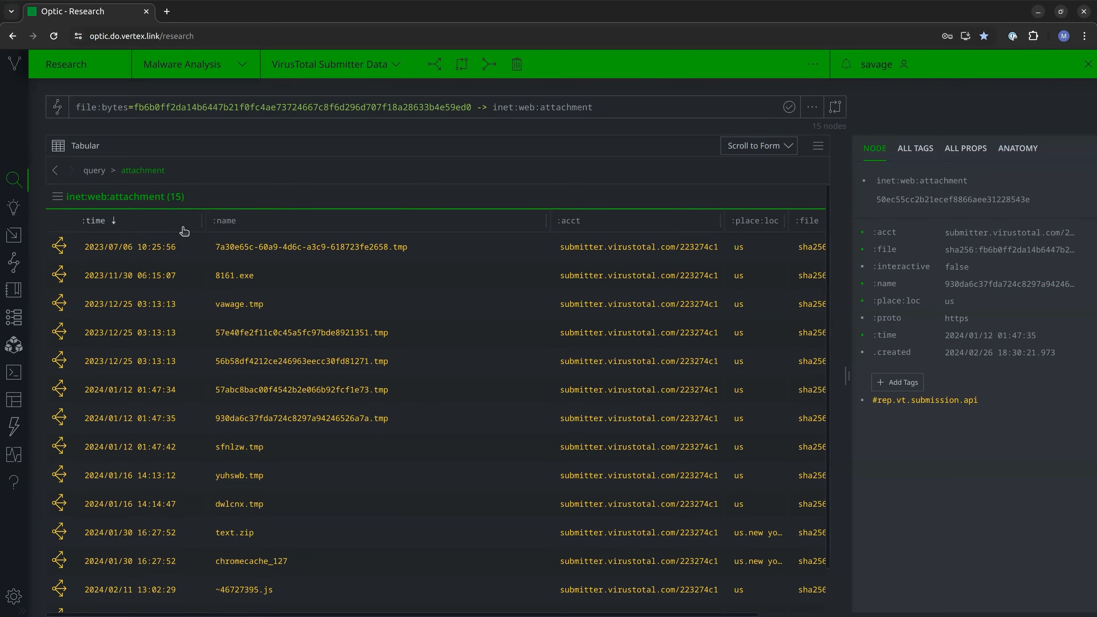
- Review the submitter account's submissions, checking their times, file names, locations and file hashes
{"action": "scroll", "coordinate": [185, 231], "scroll_direction": "down", "scroll_amount": 1}
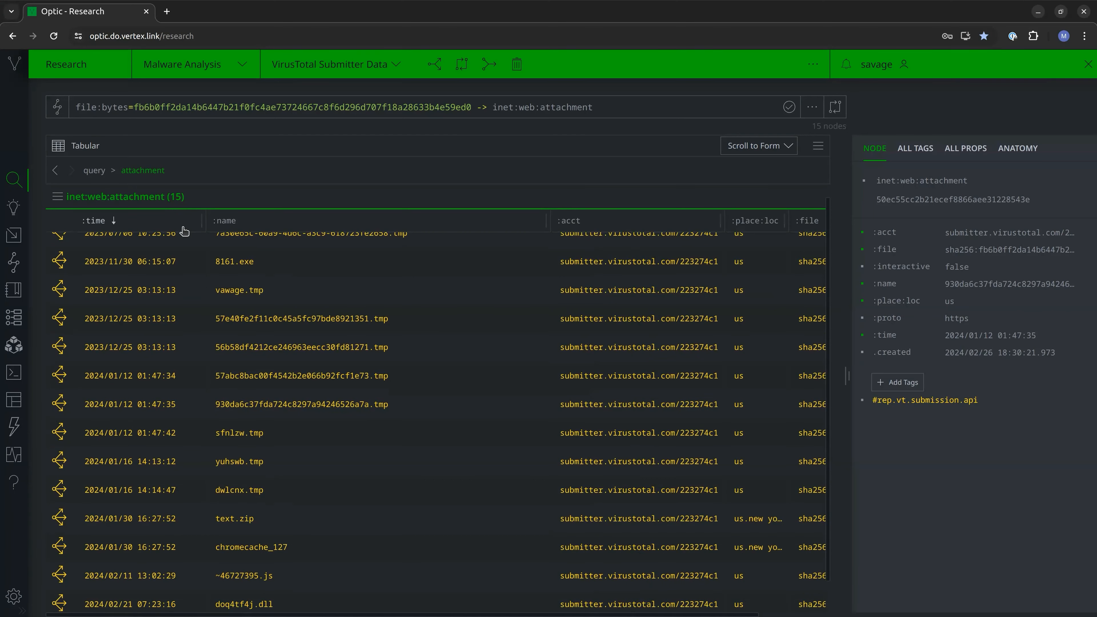
{"action": "scroll", "coordinate": [175, 264], "scroll_direction": "up", "scroll_amount": 1}
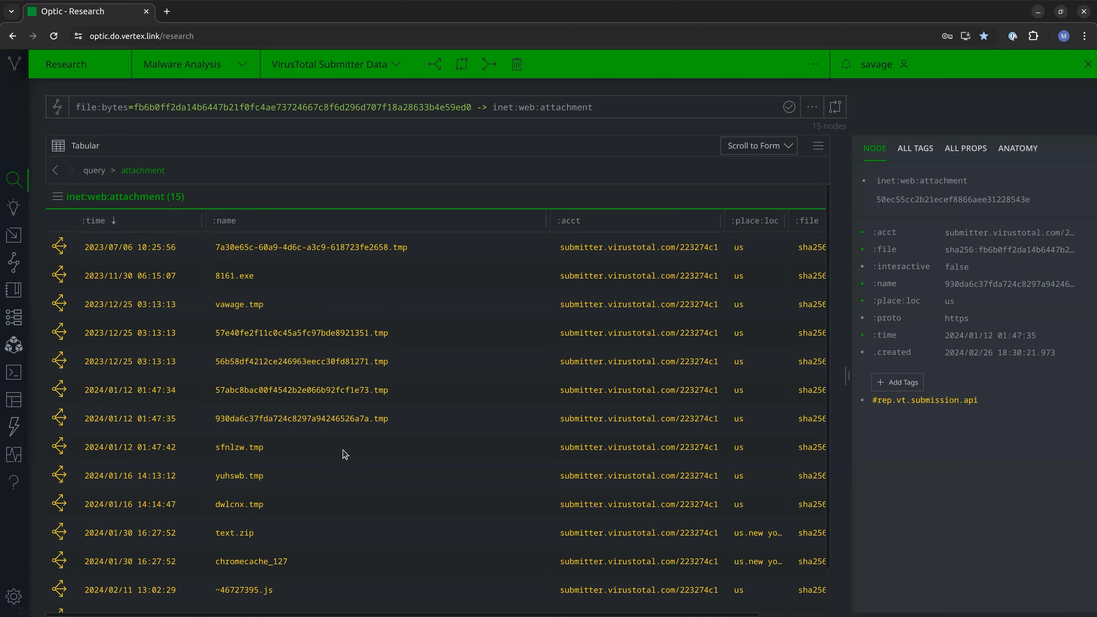
{"action": "scroll", "coordinate": [500, 392], "scroll_direction": "right", "scroll_amount": 2}
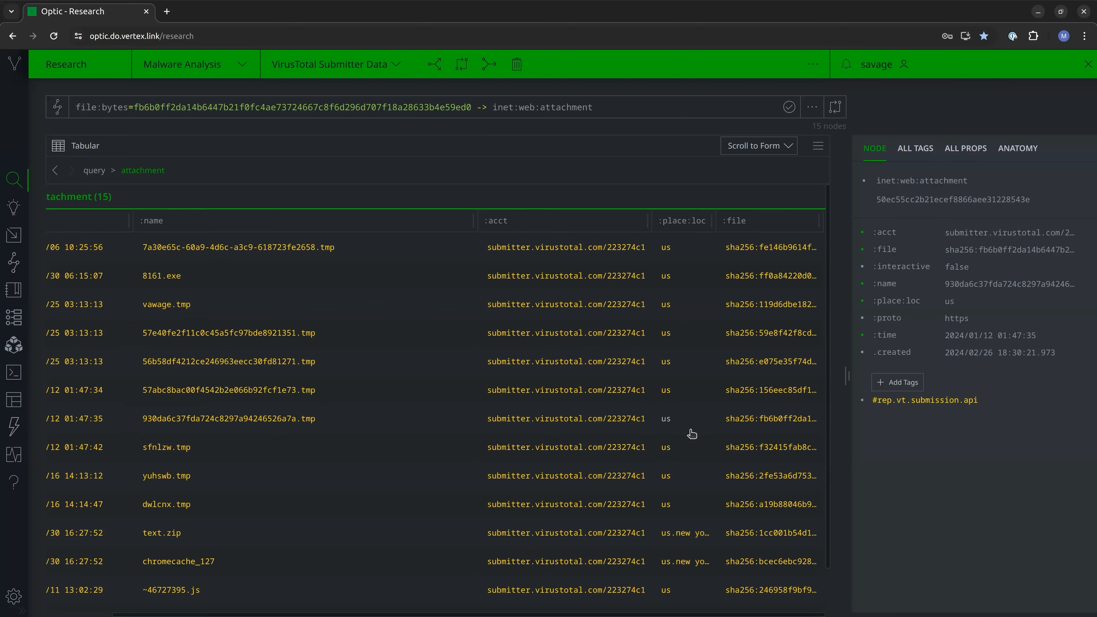
{"action": "scroll", "coordinate": [493, 400], "scroll_direction": "left", "scroll_amount": 3}
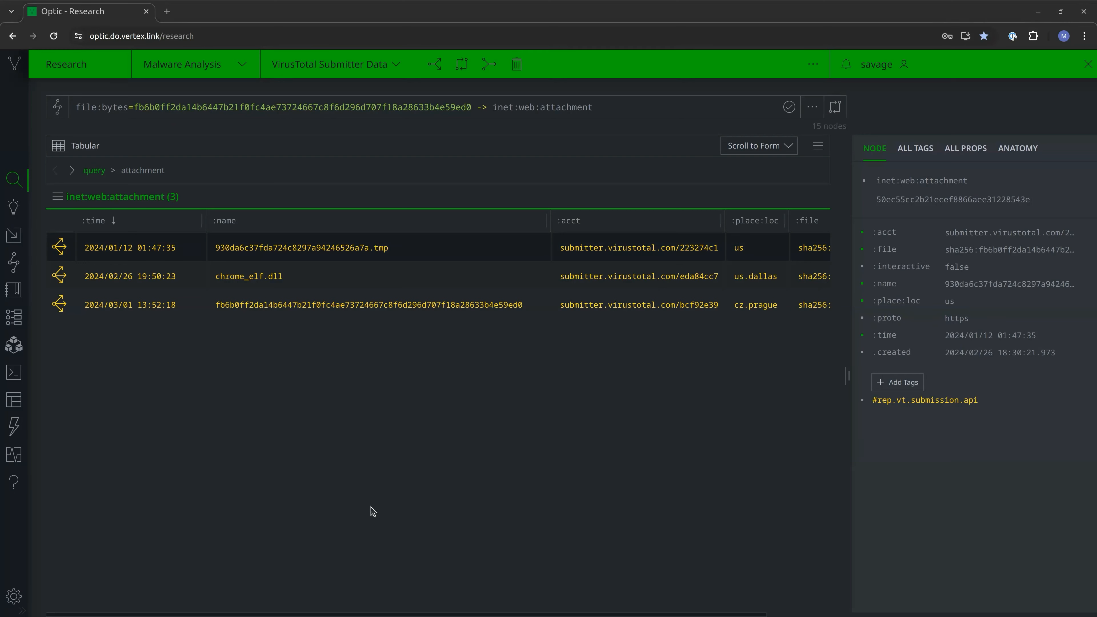
- Run media:news=a461cff293df0e80fd7f83edd4672b16 -(refs)>hash:sha256 -> file:bytes -> file:archive:entry:parent, sort the archive entries by :created ascending, and view their paths
{"action": "left_click", "coordinate": [363, 106]}
{"action": "key", "text": "ctrl+a"}
{"action": "key", "text": "BackSpace"}
{"action": "type", "text": "media:news=a461cff293df0e80fd7f83edd4672b16 -(refs)>hash:sha256 -> file:bytes -> file:archive:entry:parent"}
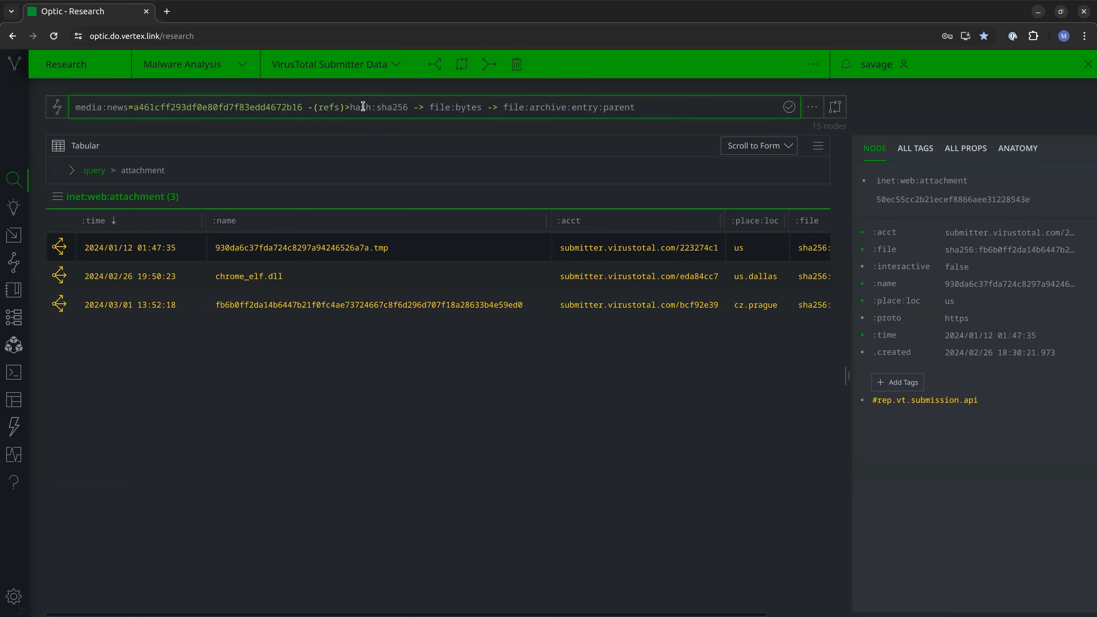
{"action": "key", "text": "Return"}
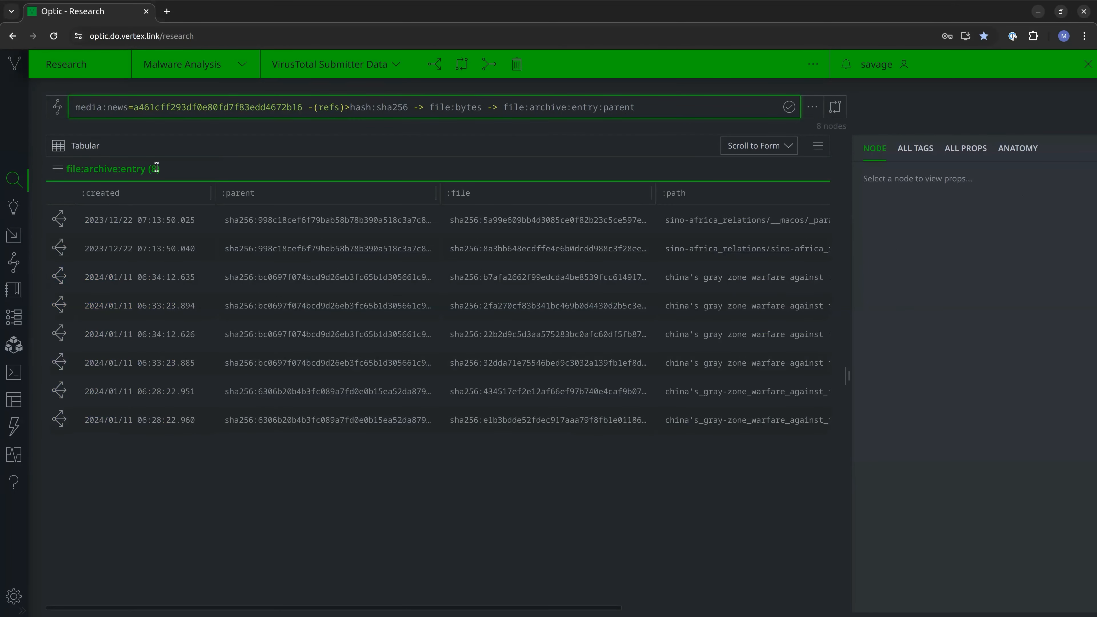
{"action": "left_click", "coordinate": [114, 203]}
{"action": "left_click", "coordinate": [108, 209]}
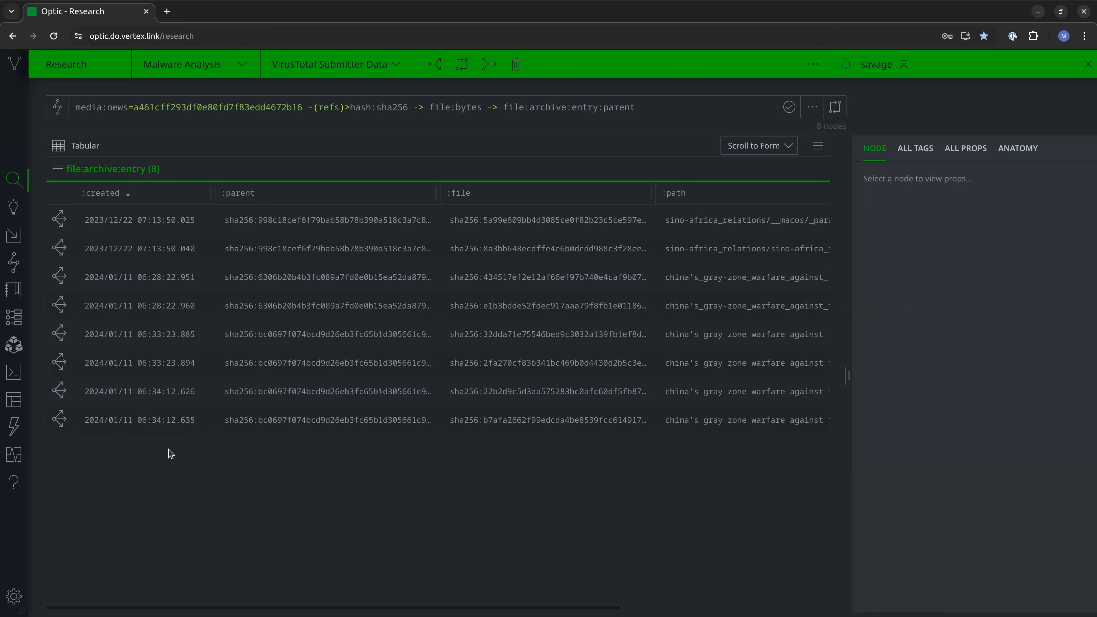
{"action": "scroll", "coordinate": [352, 394], "scroll_direction": "right", "scroll_amount": 3}
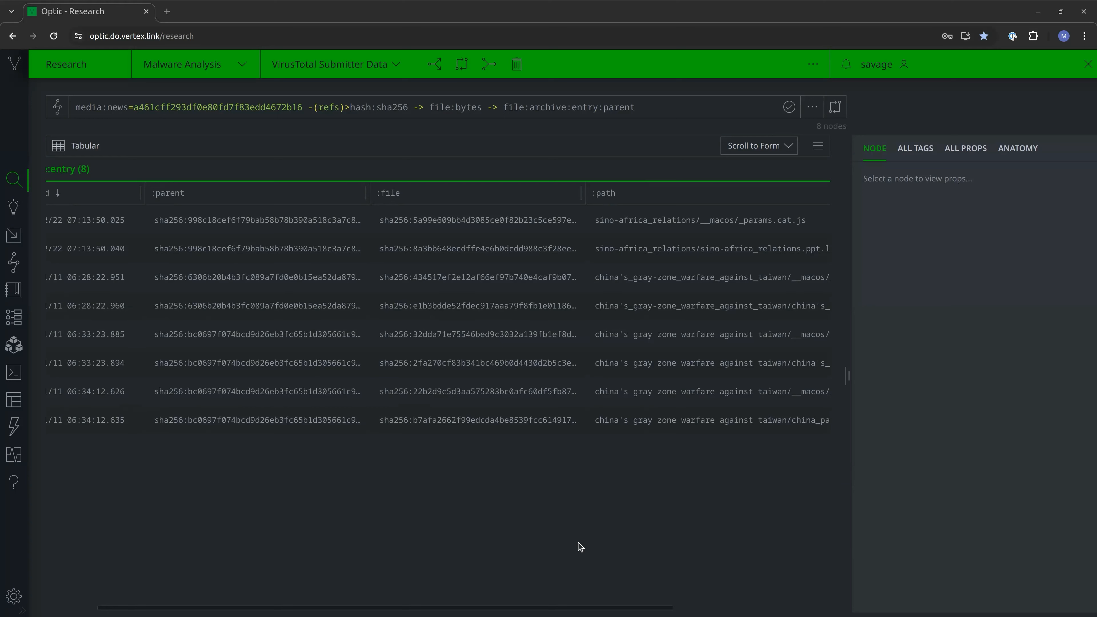
- Change the report query's ending to file:bytes +{-> file:archive:entry:parent} -> inet:web:attachment, run it, and sort the submissions by time, ascending
{"action": "triple_click", "coordinate": [530, 106]}
{"action": "type", "text": "media:news=a461cff293df0e80fd7f83edd4672b16 -(refs)>hash:sha256 -> file:bytes +{-> file:archive:entry:parent} -> inet:web:attachment"}
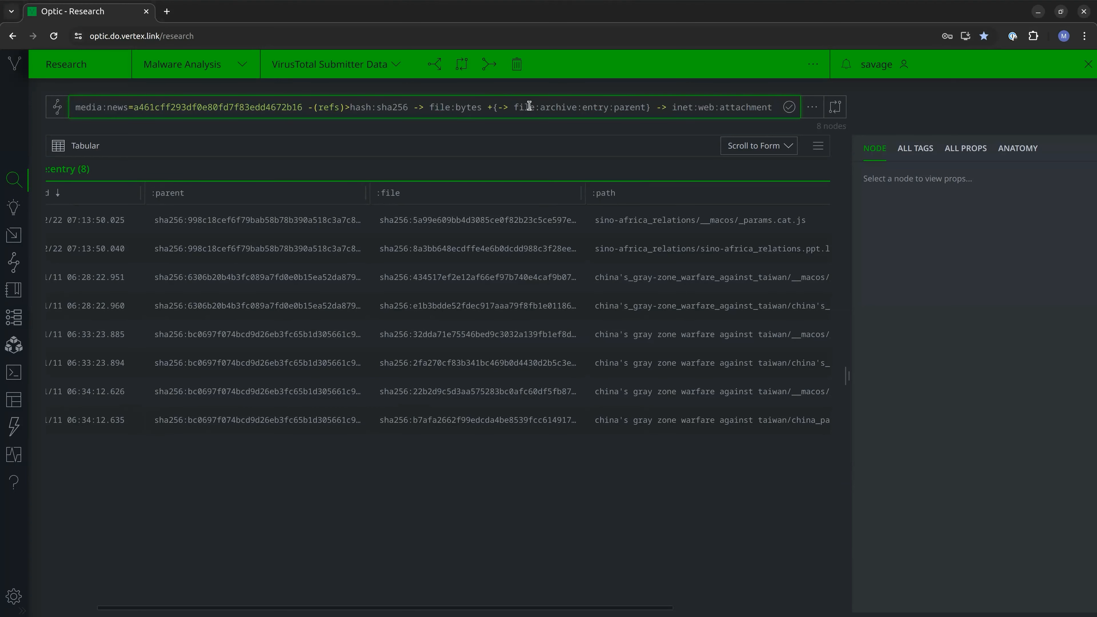
{"action": "key", "text": "Return"}
{"action": "left_click", "coordinate": [95, 192]}
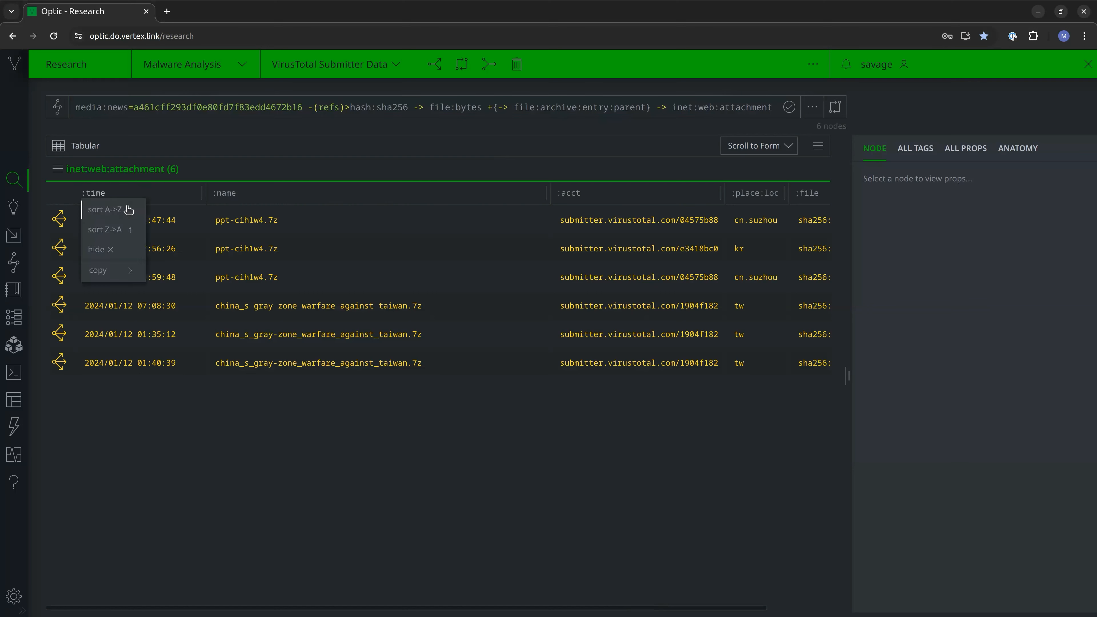
{"action": "left_click", "coordinate": [128, 210]}
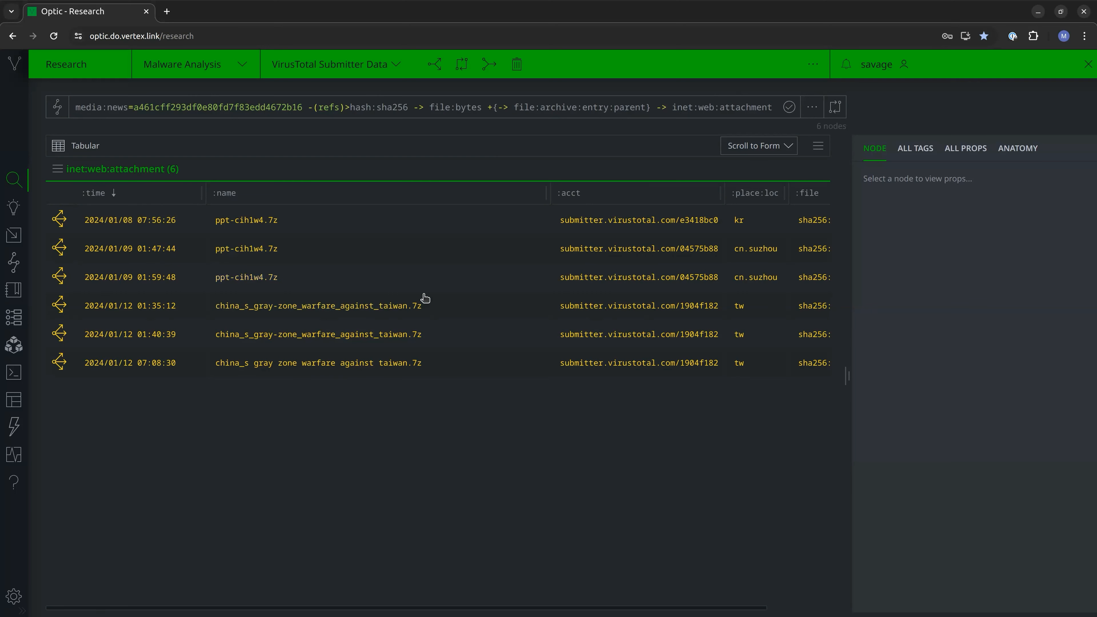
- Examine the archive submissions' file hashes and the properties and tags of the three ppt-cih1w4.7z submissions
{"action": "scroll", "coordinate": [491, 286], "scroll_direction": "right", "scroll_amount": 3}
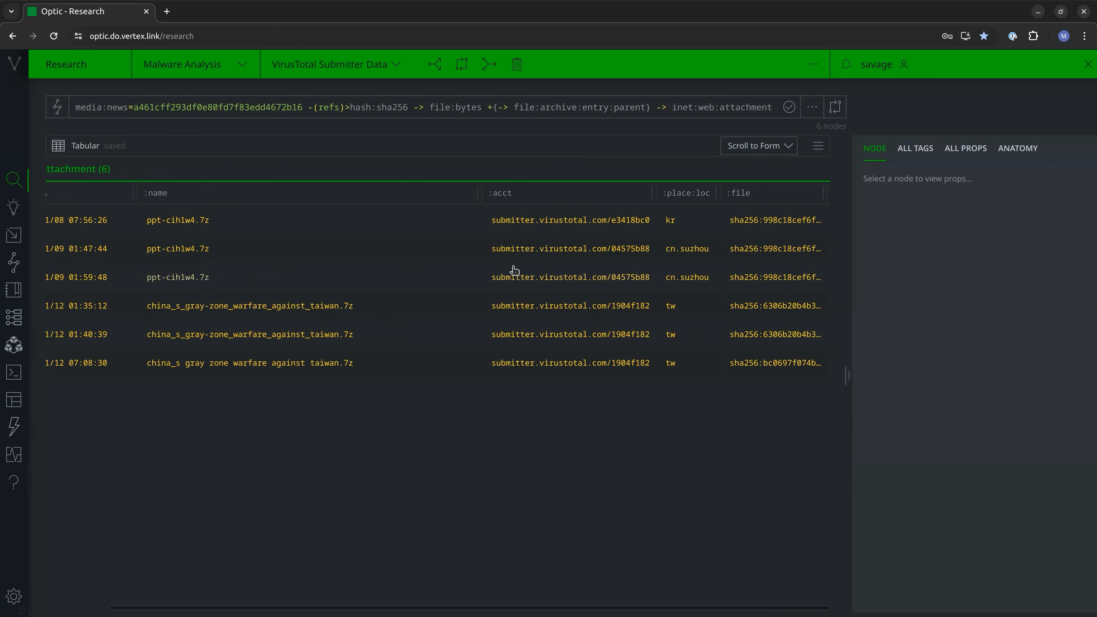
{"action": "scroll", "coordinate": [583, 222], "scroll_direction": "left", "scroll_amount": 4}
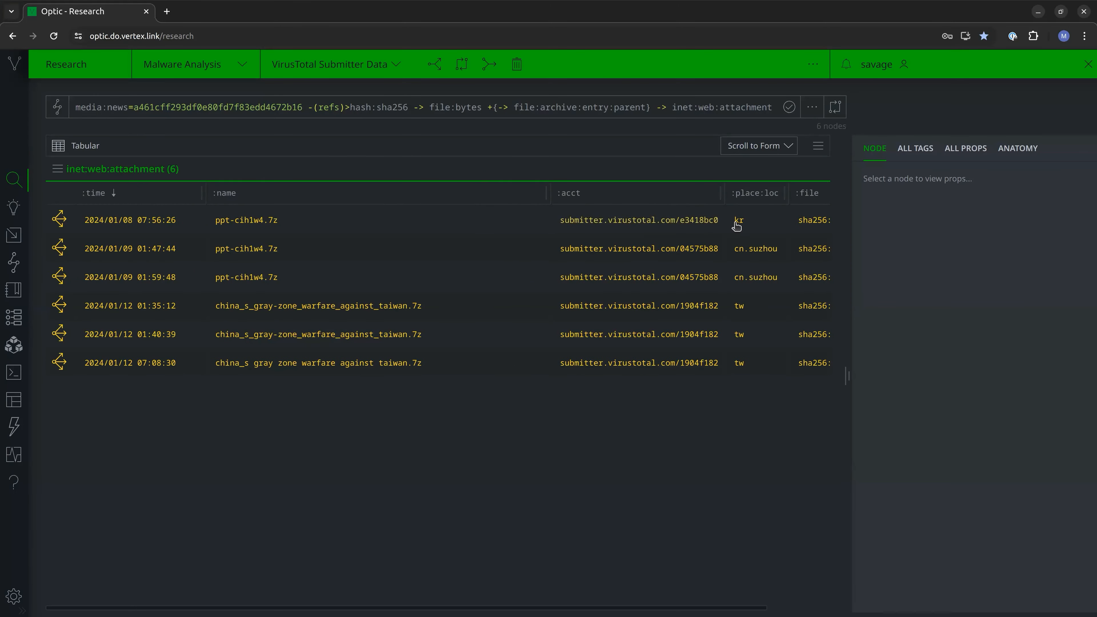
{"action": "left_click", "coordinate": [752, 226]}
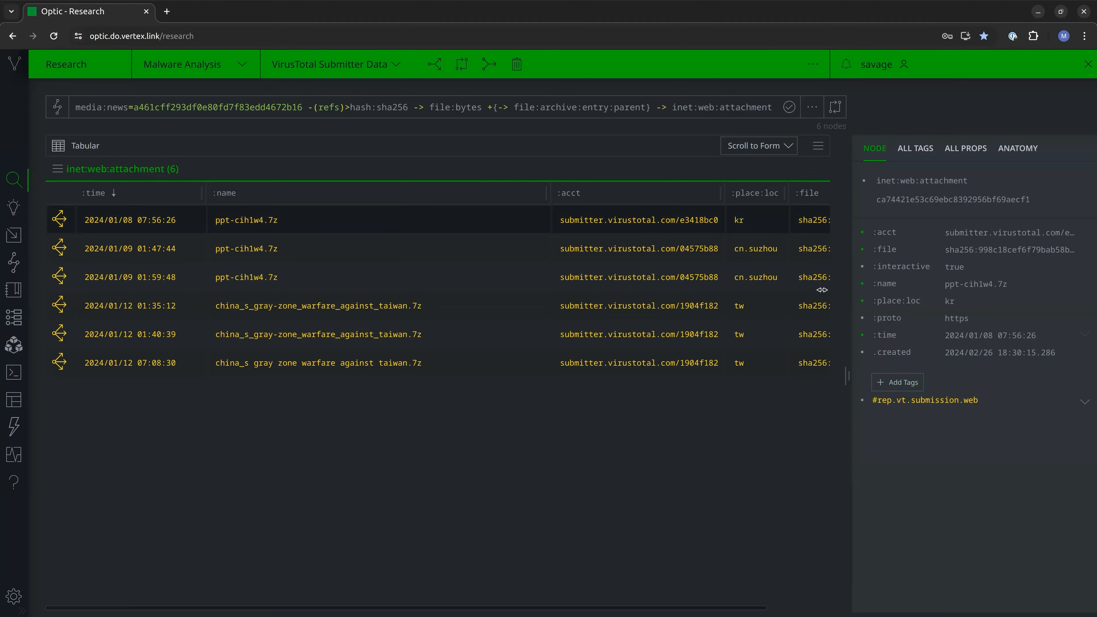
{"action": "left_click", "coordinate": [768, 249]}
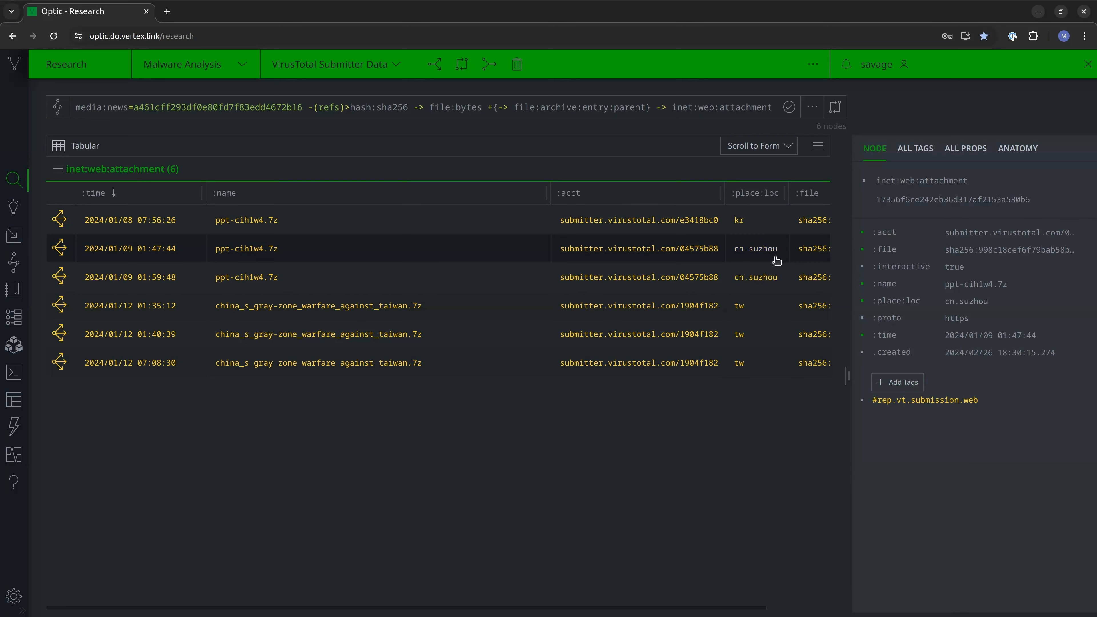
{"action": "left_click", "coordinate": [766, 278]}
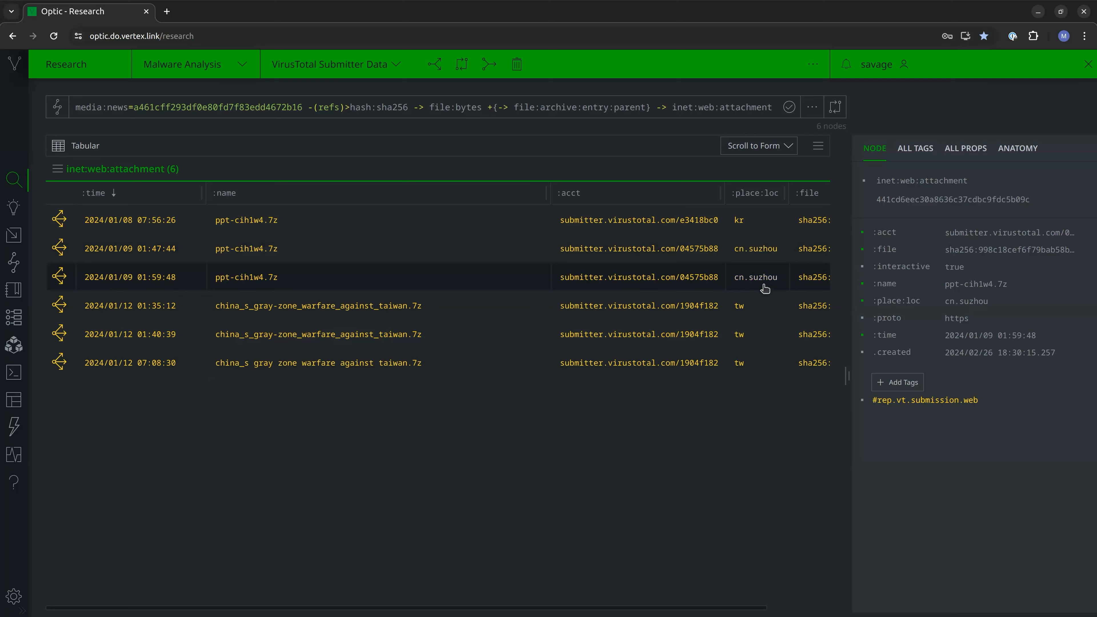
- Examine the file hashes, locations, properties and tags of the three china_s gray-zone warfare against taiwan .7z submissions
{"action": "left_click", "coordinate": [765, 306]}
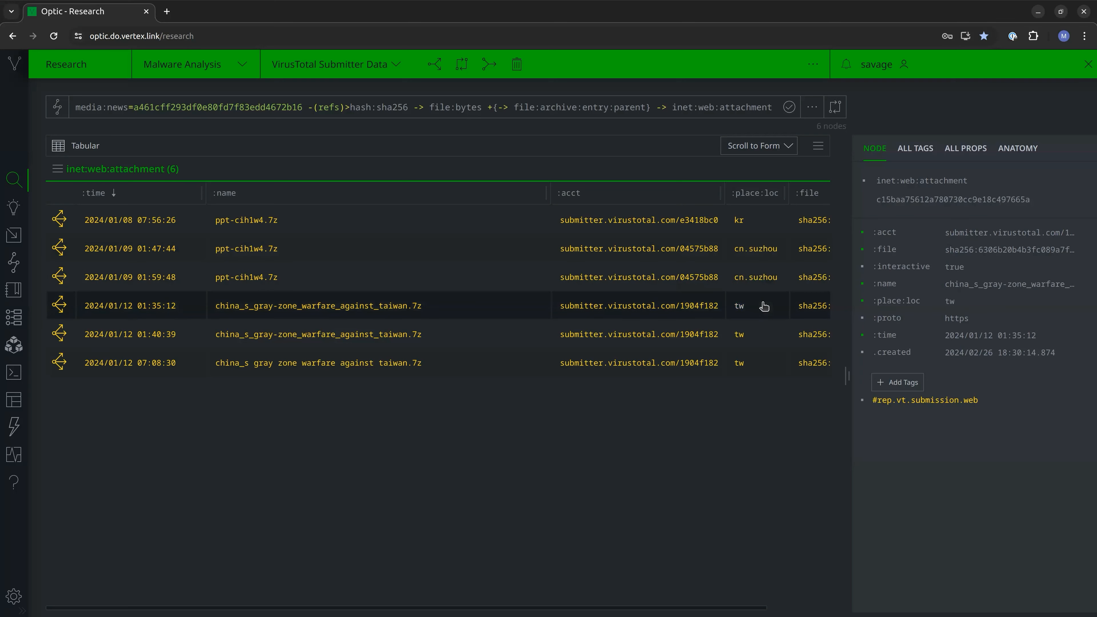
{"action": "left_click", "coordinate": [765, 341]}
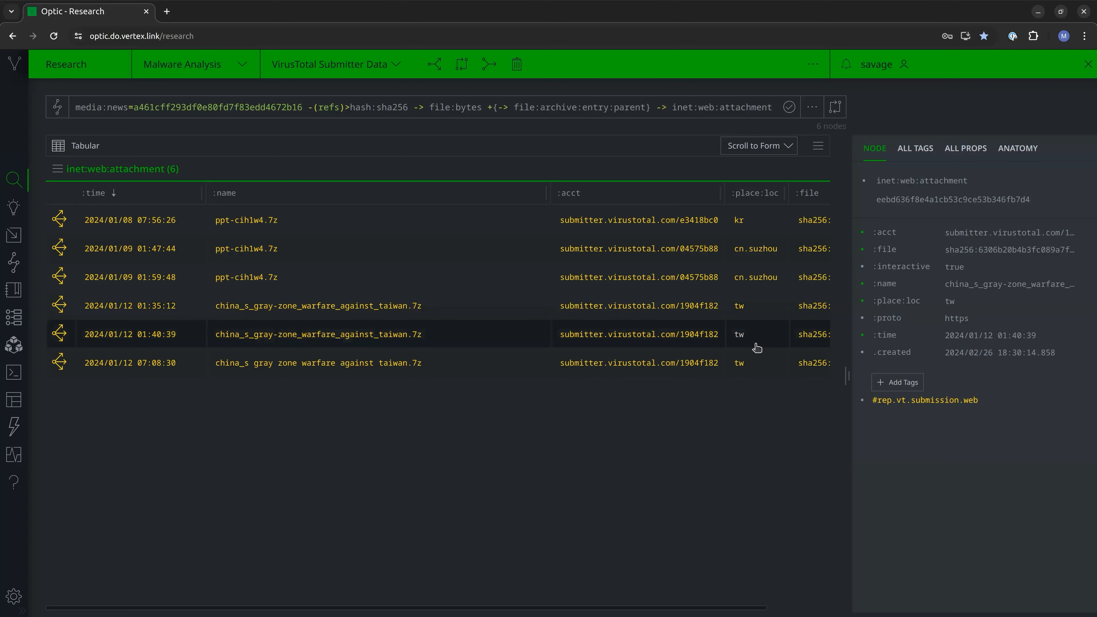
{"action": "scroll", "coordinate": [756, 348], "scroll_direction": "right", "scroll_amount": 2}
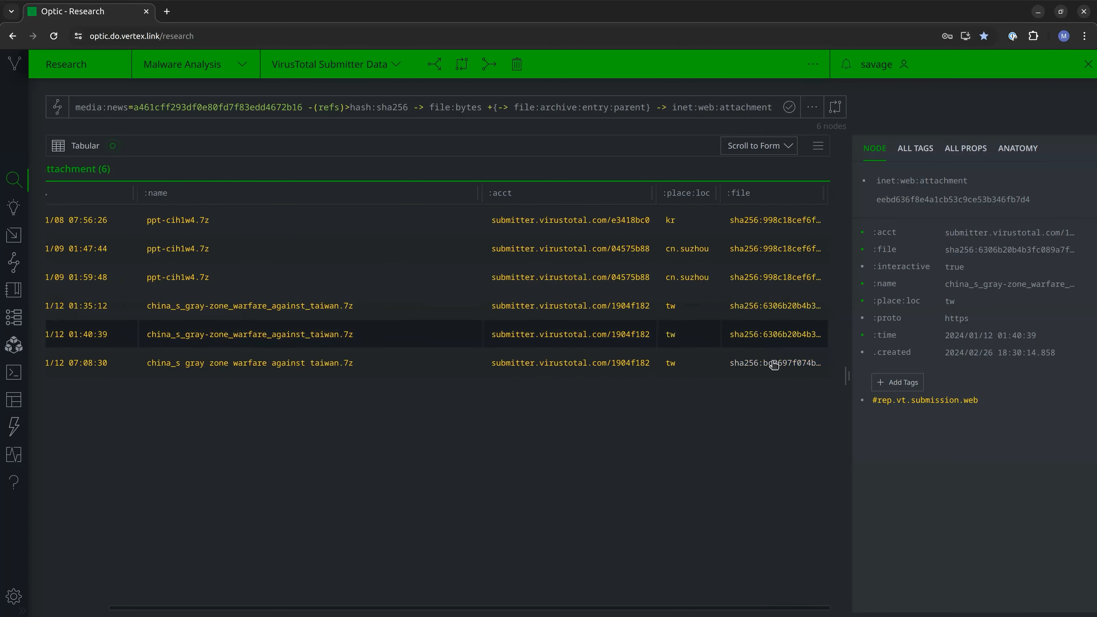
{"action": "left_click", "coordinate": [695, 368]}
{"action": "scroll", "coordinate": [685, 346], "scroll_direction": "left", "scroll_amount": 2}
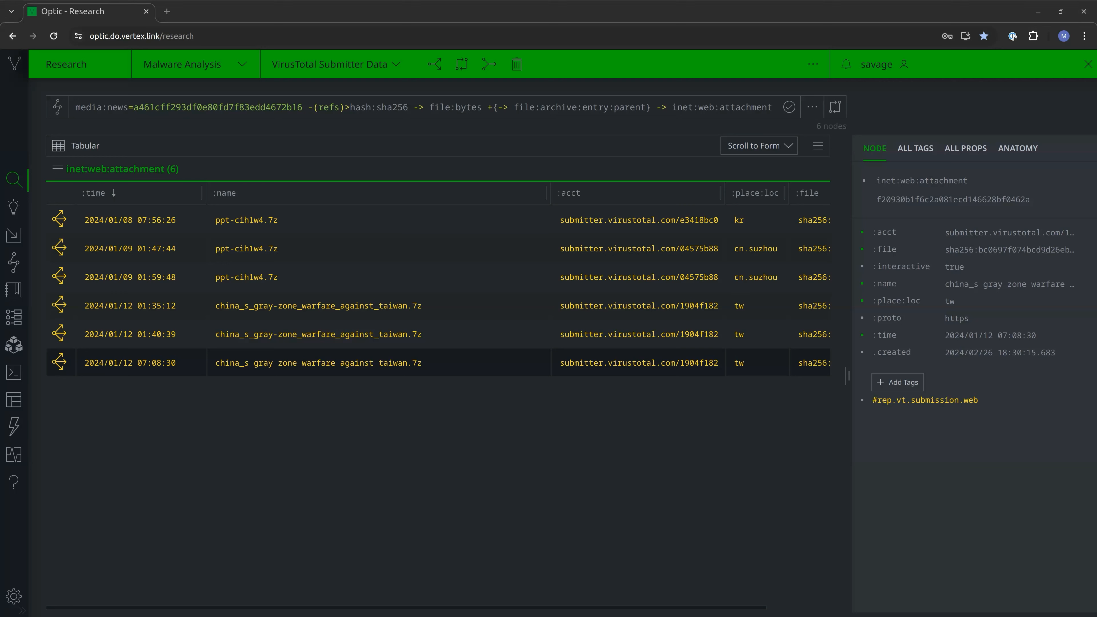
- Rerun the earlier report query through file:bytes -> file:archive:entry:parent :file -> file:bytes -> inet:web:attachment, and sort the submissions by :time, ascending
{"action": "double_click", "coordinate": [385, 106]}
{"action": "key", "text": "Down"}
{"action": "key", "text": "Down"}
{"action": "key", "text": "Up"}
{"action": "key", "text": "Up"}
{"action": "key", "text": "Return"}
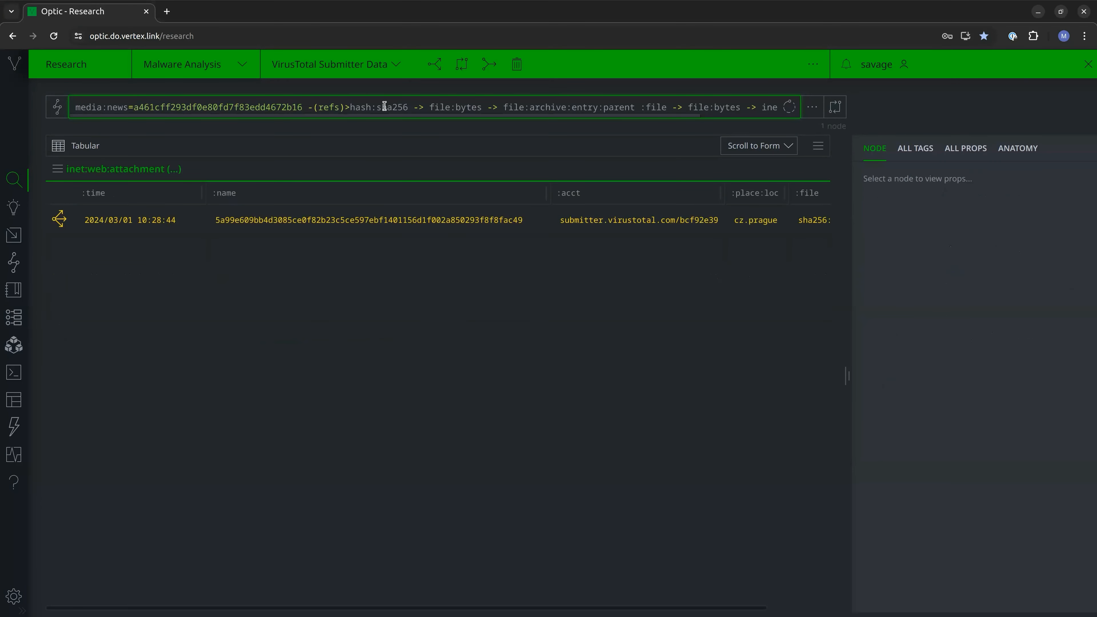
{"action": "left_click", "coordinate": [98, 194]}
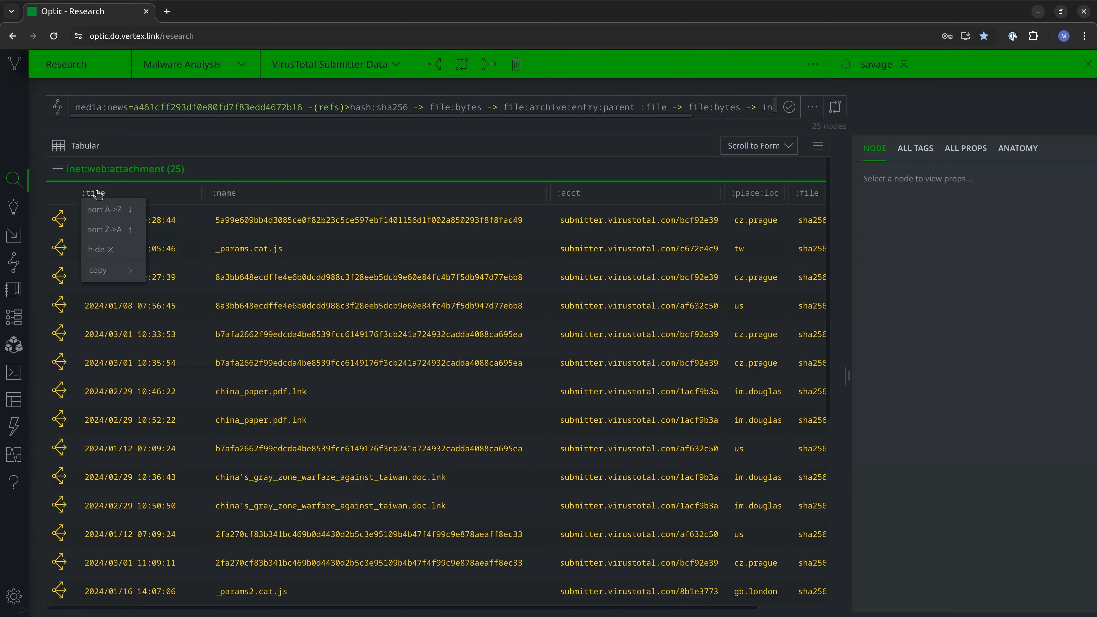
{"action": "left_click", "coordinate": [122, 210]}
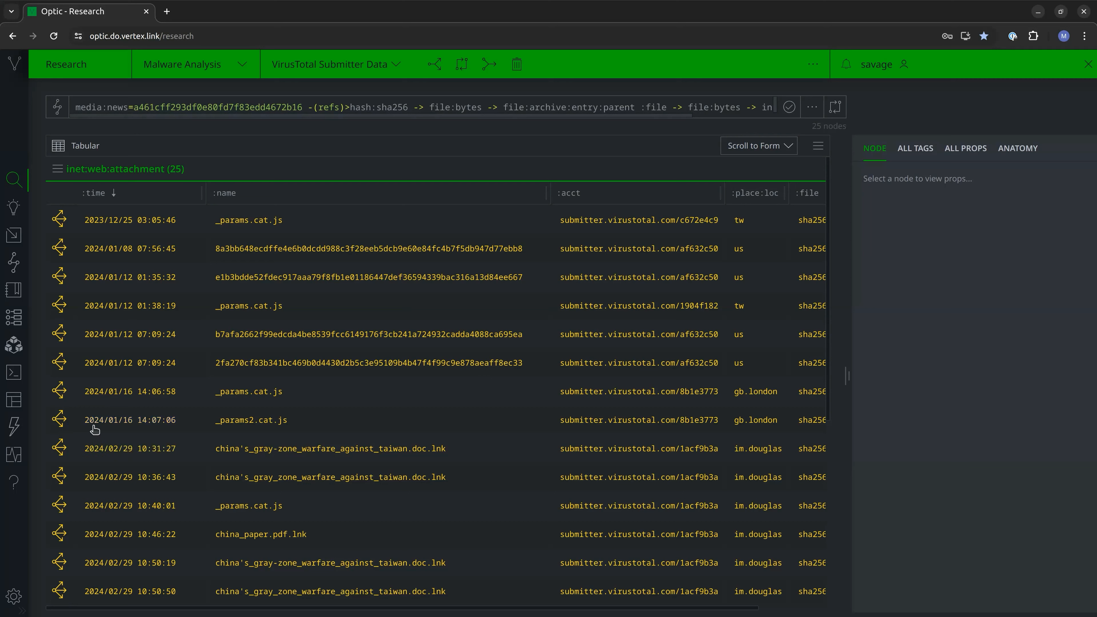
- Examine the submitter, location, interactive property and submission tag of the archived files' submissions dated from 2023/12/25 to 2024/01/16
{"action": "left_click", "coordinate": [234, 223]}
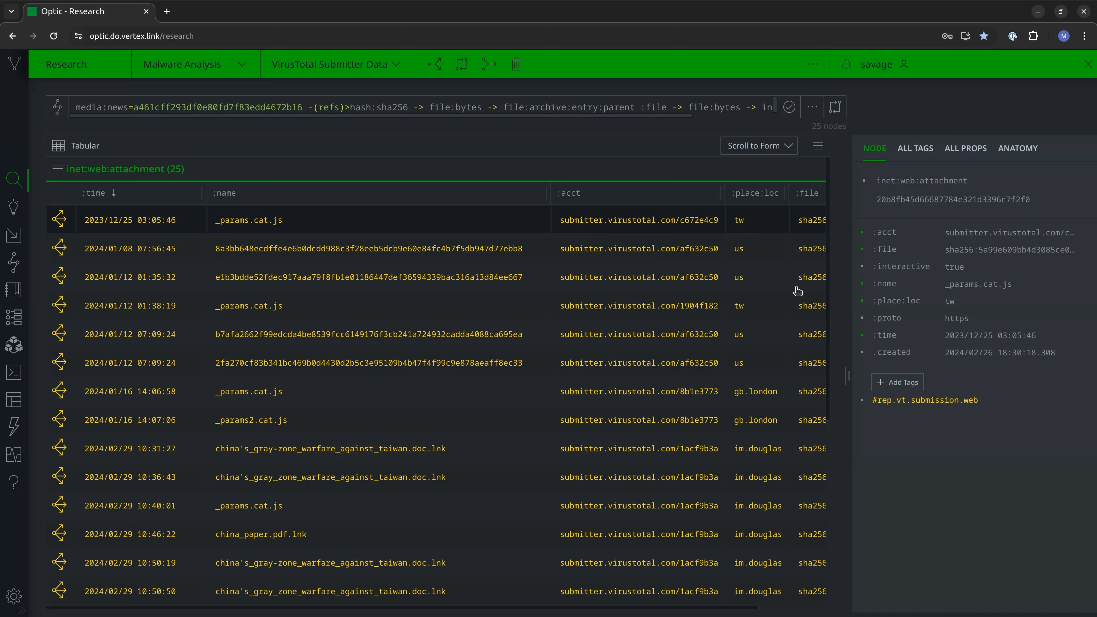
{"action": "left_click", "coordinate": [761, 255]}
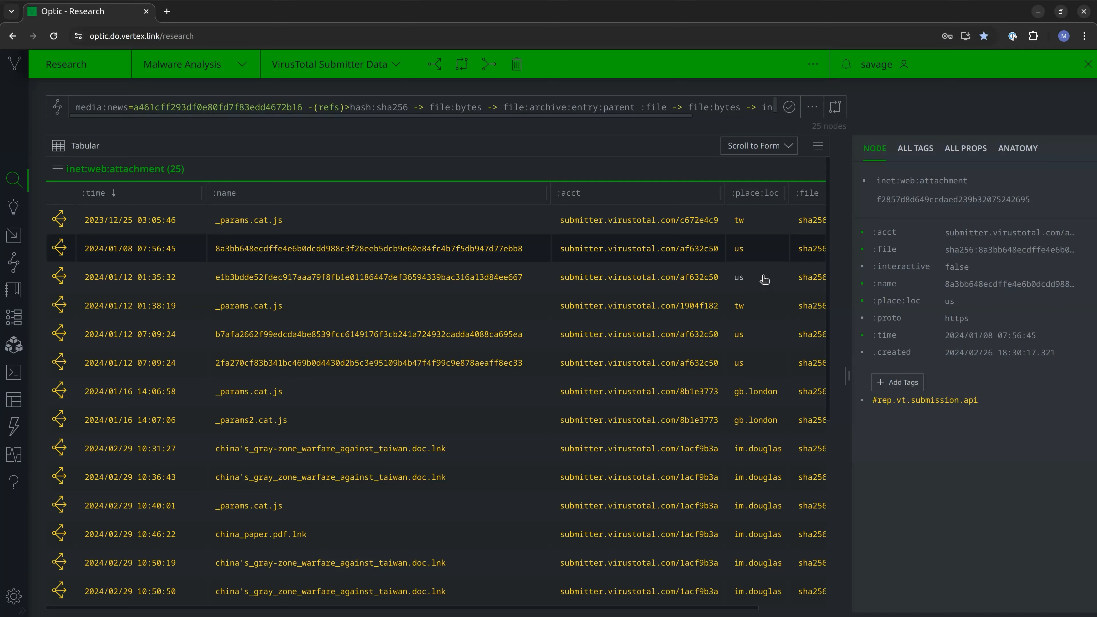
{"action": "left_click", "coordinate": [765, 314]}
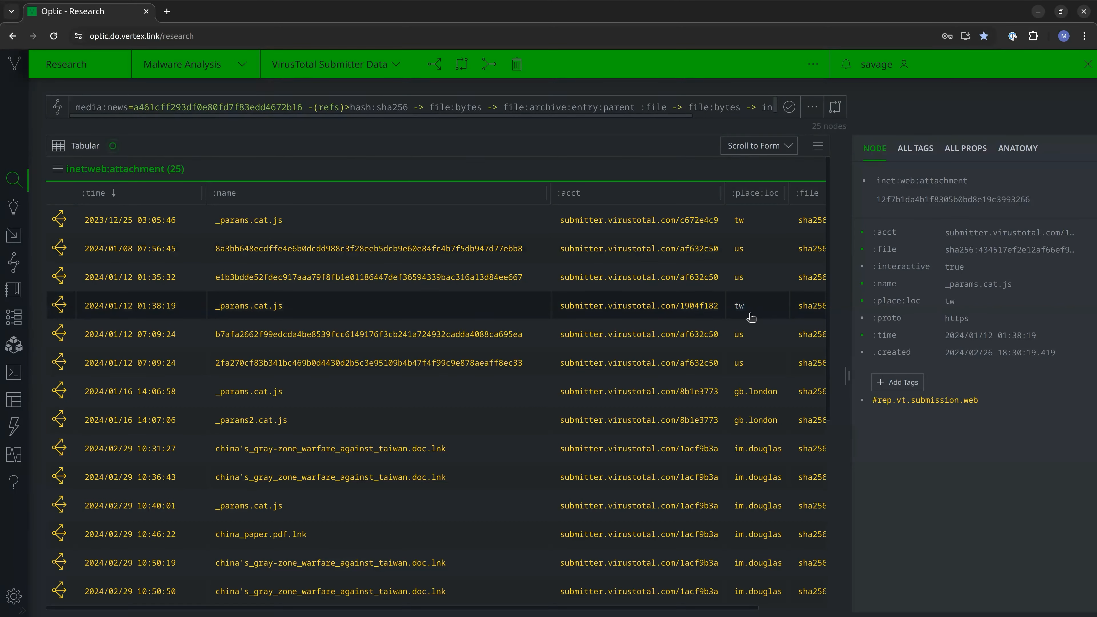
{"action": "left_click", "coordinate": [762, 342]}
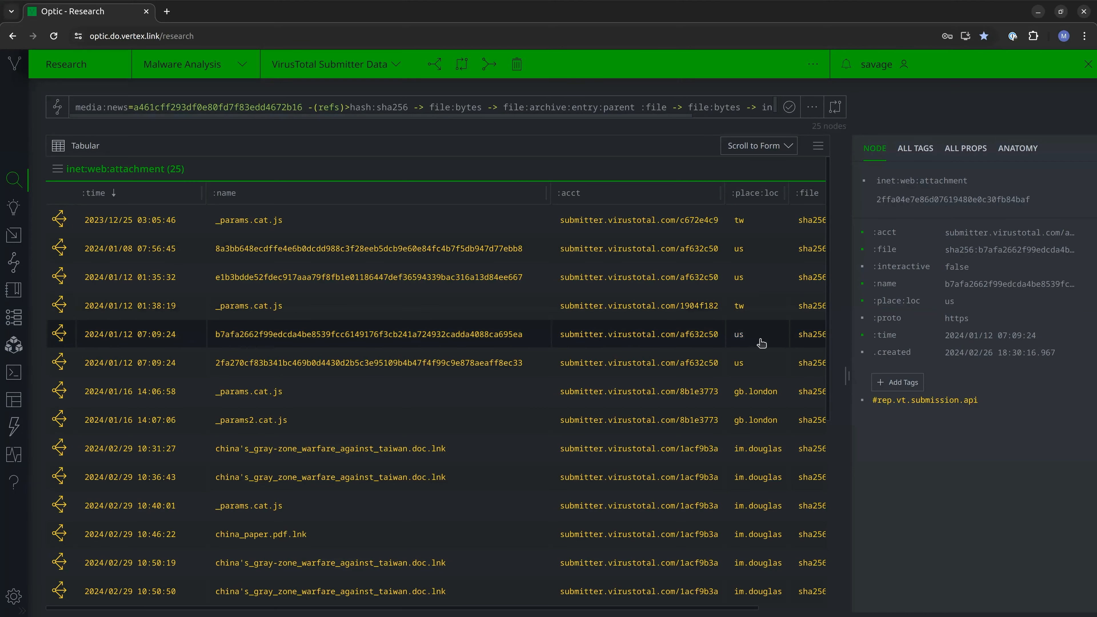
{"action": "left_click", "coordinate": [752, 367]}
{"action": "left_click", "coordinate": [753, 394]}
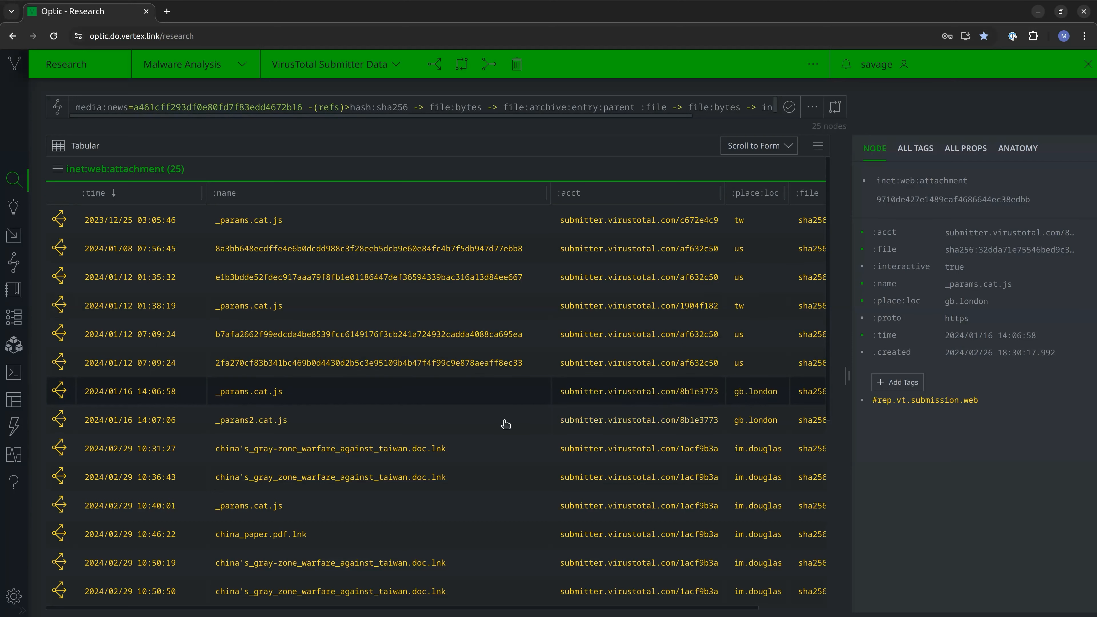
{"action": "left_click", "coordinate": [756, 426]}
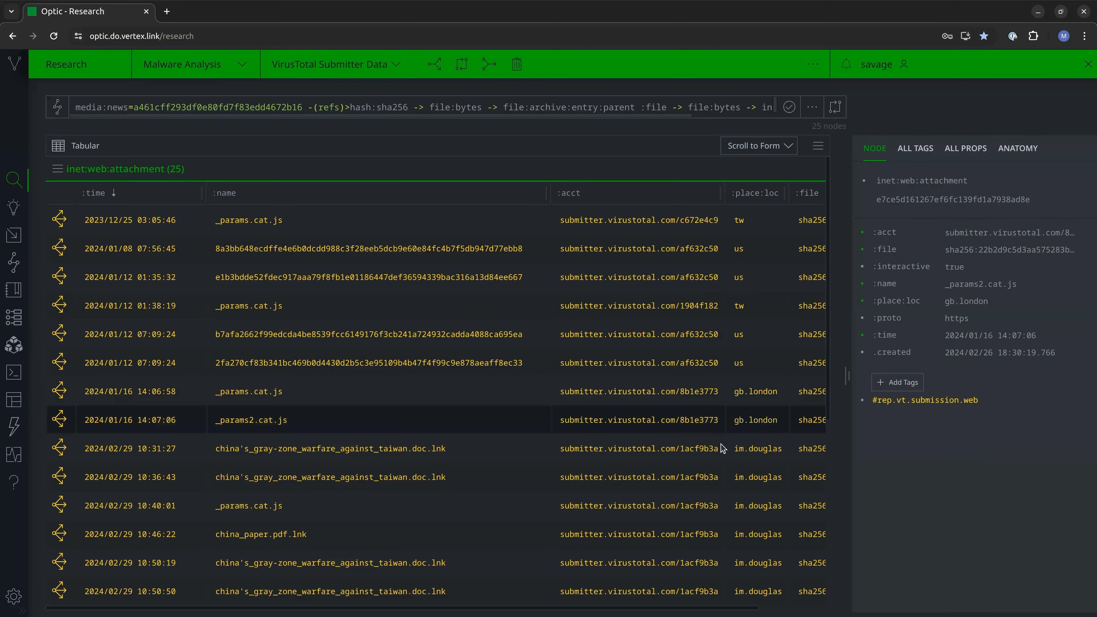